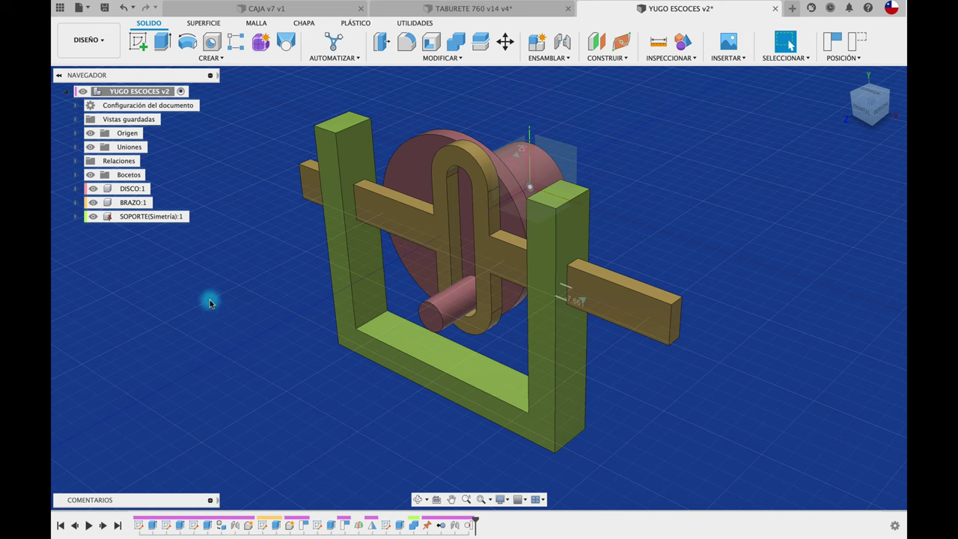
- Highlight the SOPORTE, BRAZO and DISCO components in turn, then show the project's Data Panel
{"action": "left_click", "coordinate": [157, 221]}
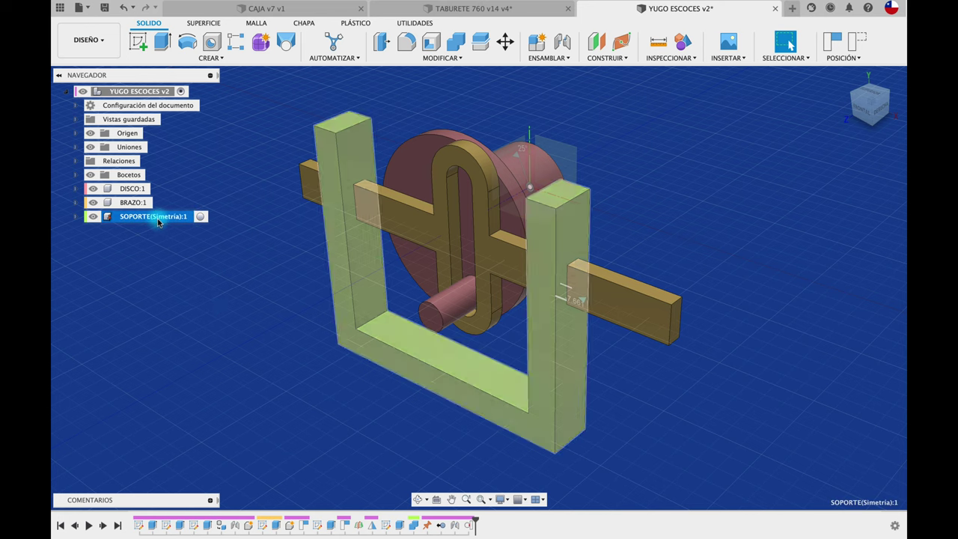
{"action": "left_click", "coordinate": [129, 203]}
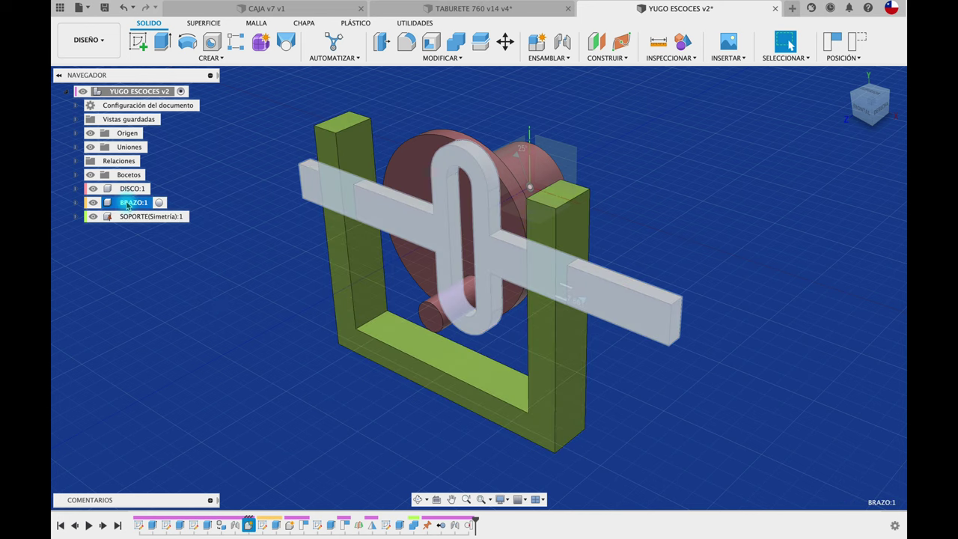
{"action": "left_click", "coordinate": [131, 189]}
{"action": "left_click", "coordinate": [278, 323]}
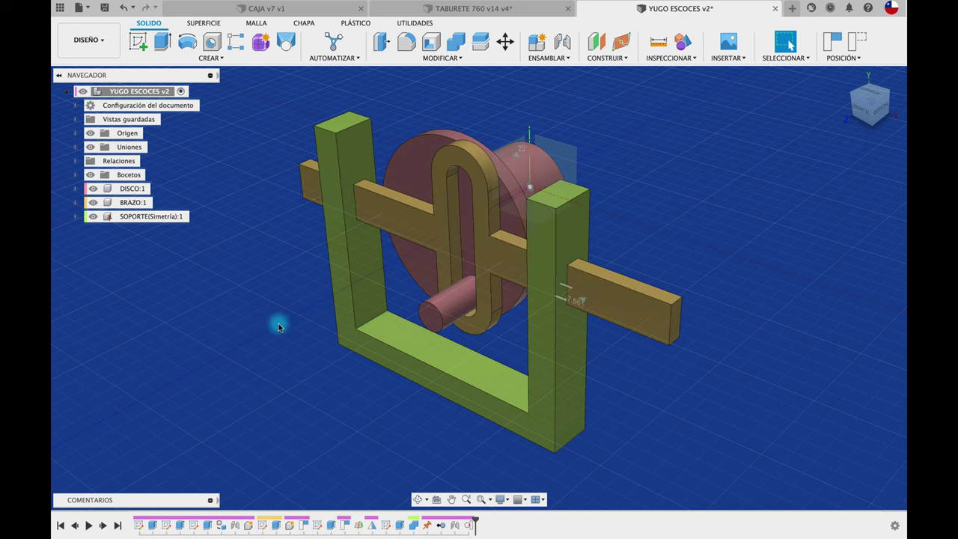
{"action": "left_click", "coordinate": [60, 8]}
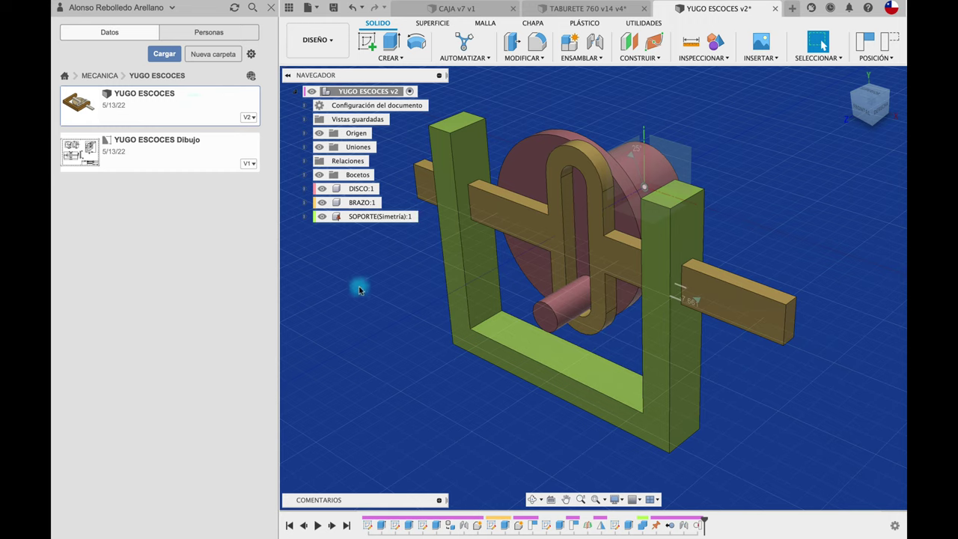
- Save a copy of the DISCO component as YUGO ESCOCES_DISCO in the project
{"action": "left_click", "coordinate": [355, 192]}
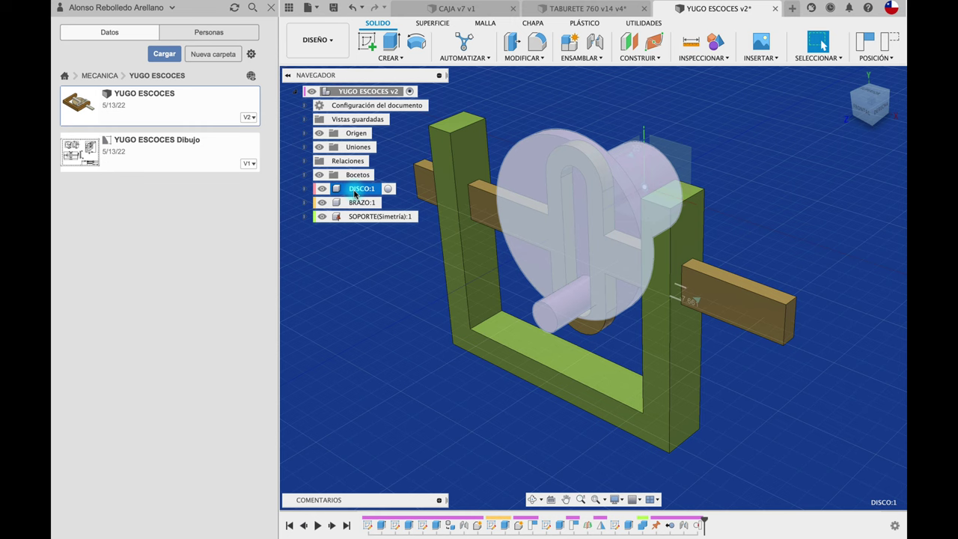
{"action": "right_click", "coordinate": [355, 193]}
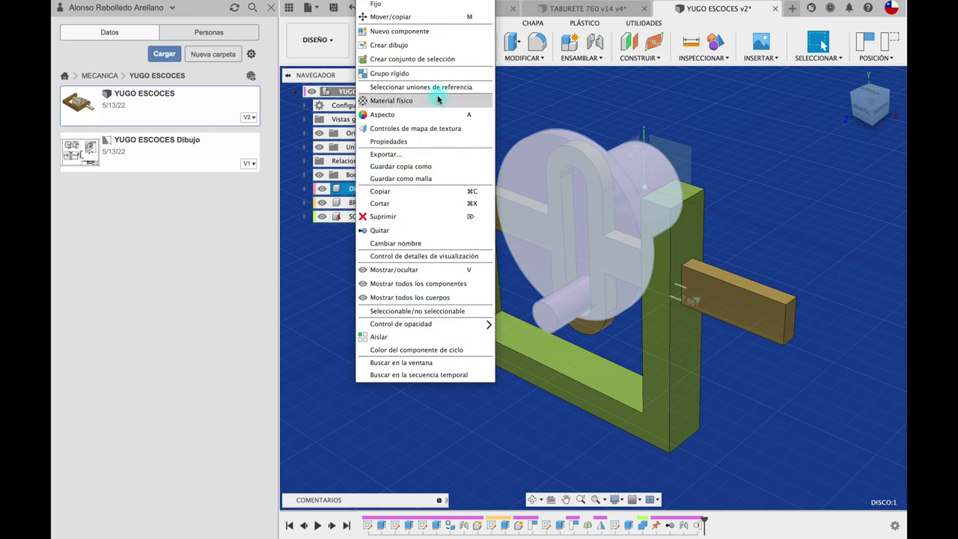
{"action": "left_click", "coordinate": [421, 167]}
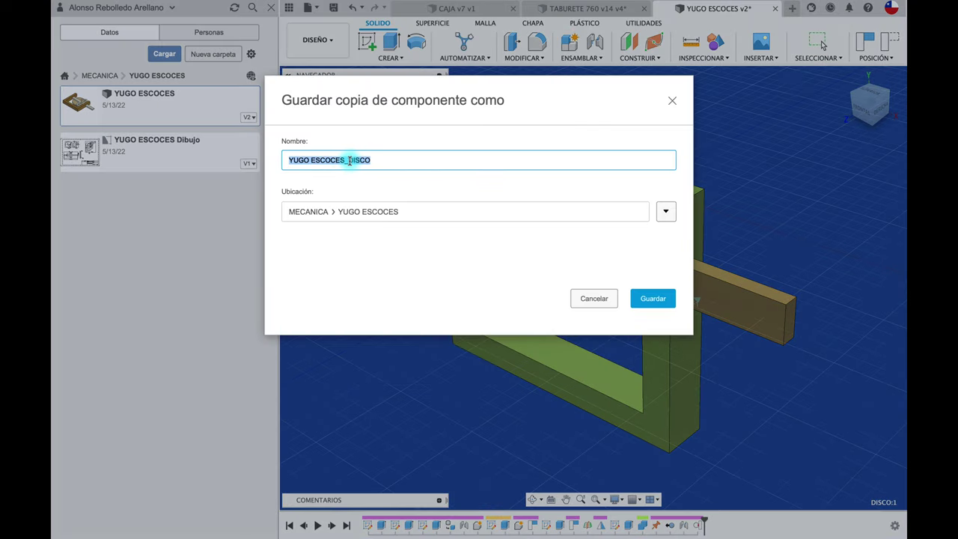
{"action": "left_click", "coordinate": [652, 297]}
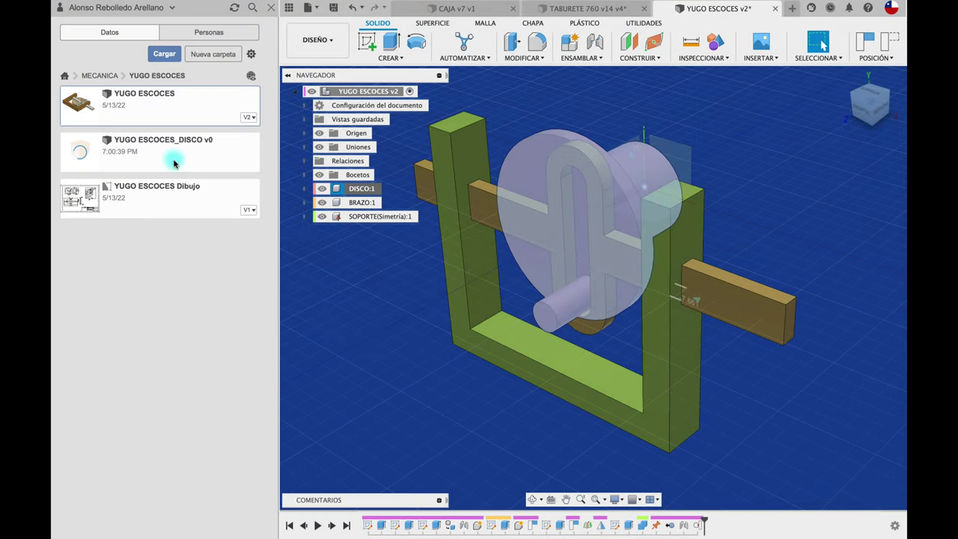
- Save a copy of the BRAZO component as YUGO ESCOCES_BRAZO
{"action": "left_click", "coordinate": [361, 202]}
{"action": "right_click", "coordinate": [361, 203]}
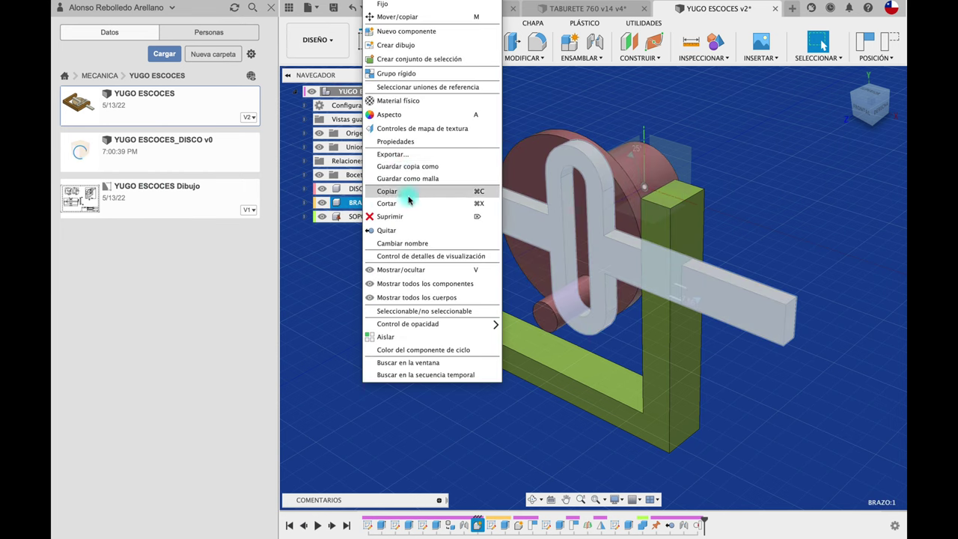
{"action": "left_click", "coordinate": [431, 172]}
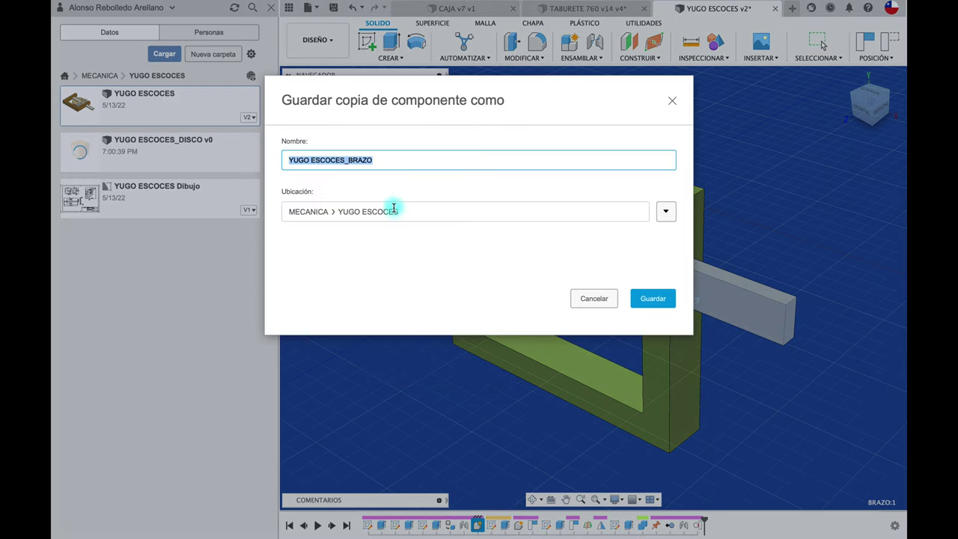
{"action": "left_click", "coordinate": [653, 300]}
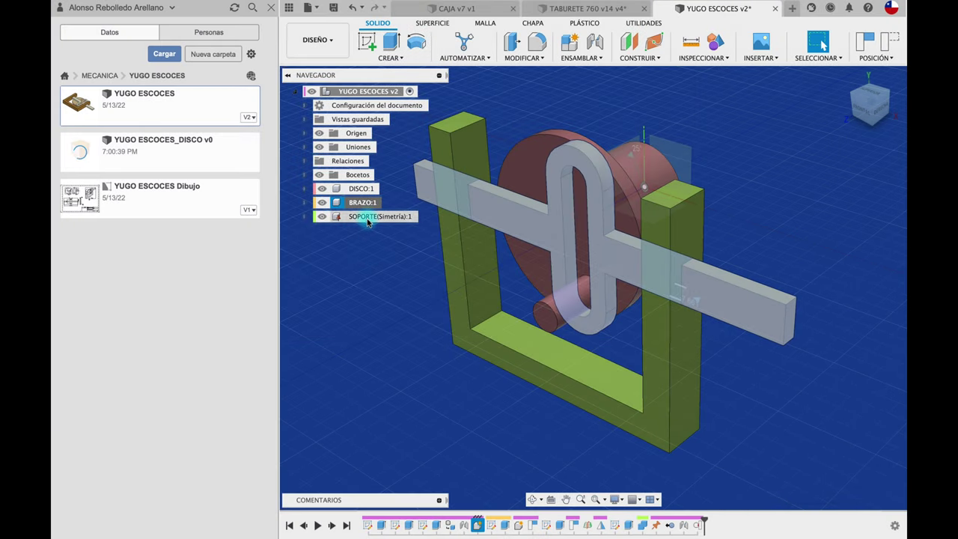
- Save a copy of the SOPORTE(Simetría) component as its own design file
{"action": "left_click", "coordinate": [368, 220]}
{"action": "right_click", "coordinate": [367, 219]}
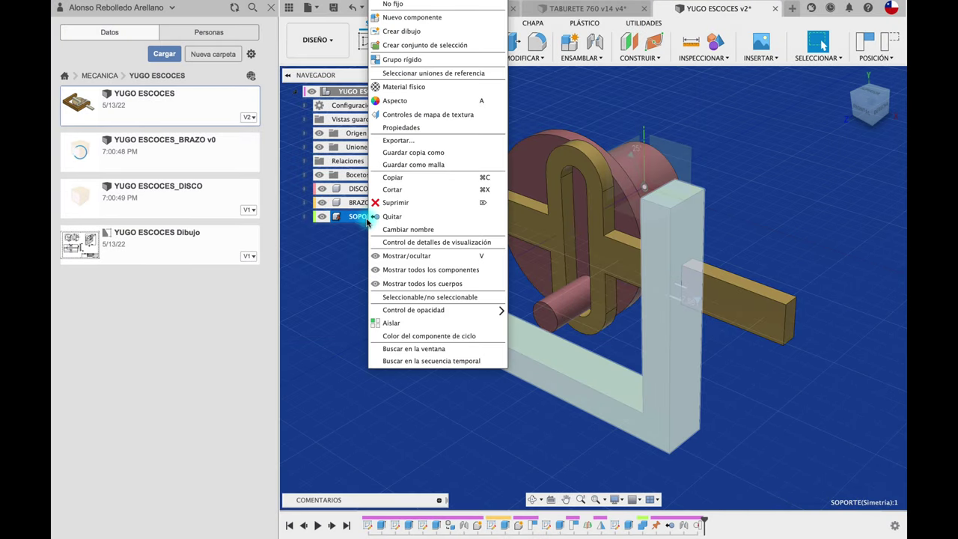
{"action": "left_click", "coordinate": [433, 154]}
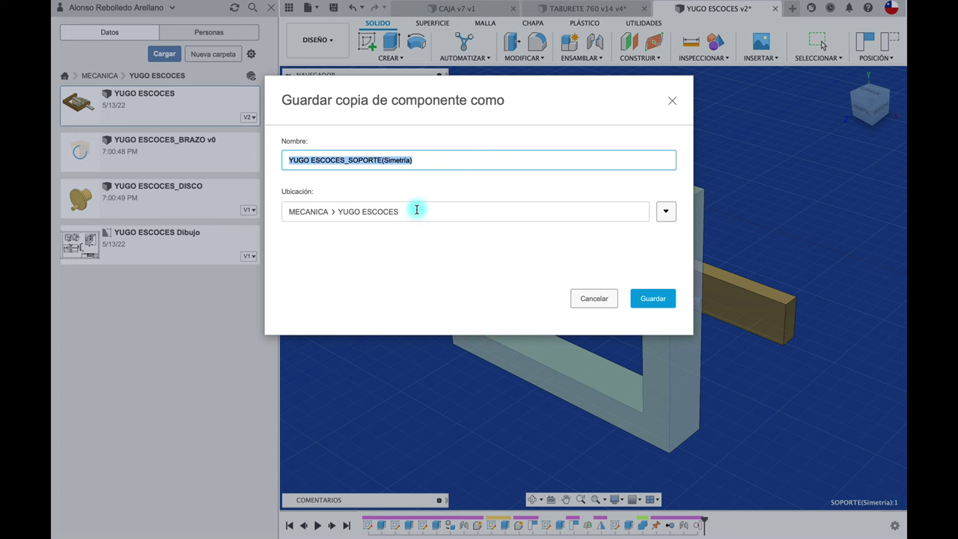
{"action": "left_click", "coordinate": [643, 309]}
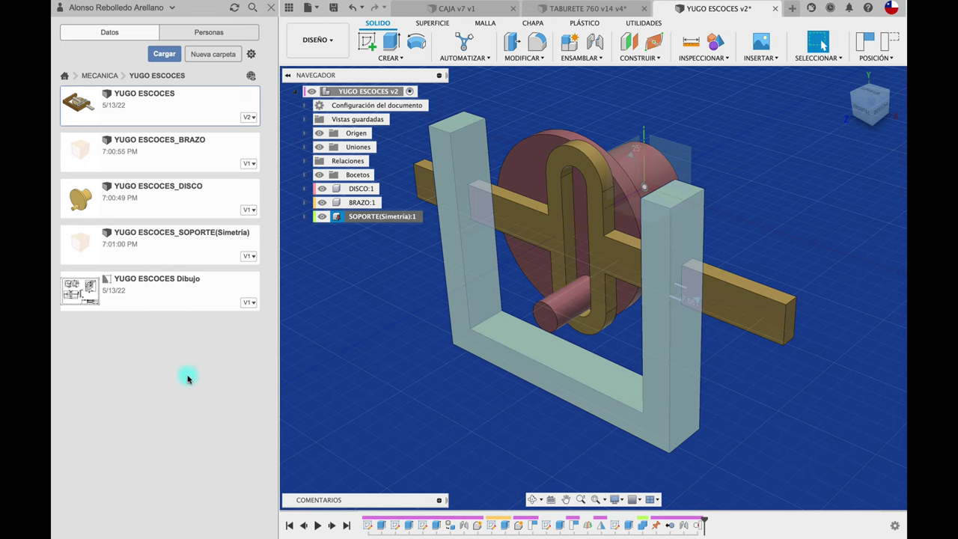
- Open the YUGO ESCOCES_DISCO file from the Data Panel in a new tab
{"action": "left_click", "coordinate": [171, 199]}
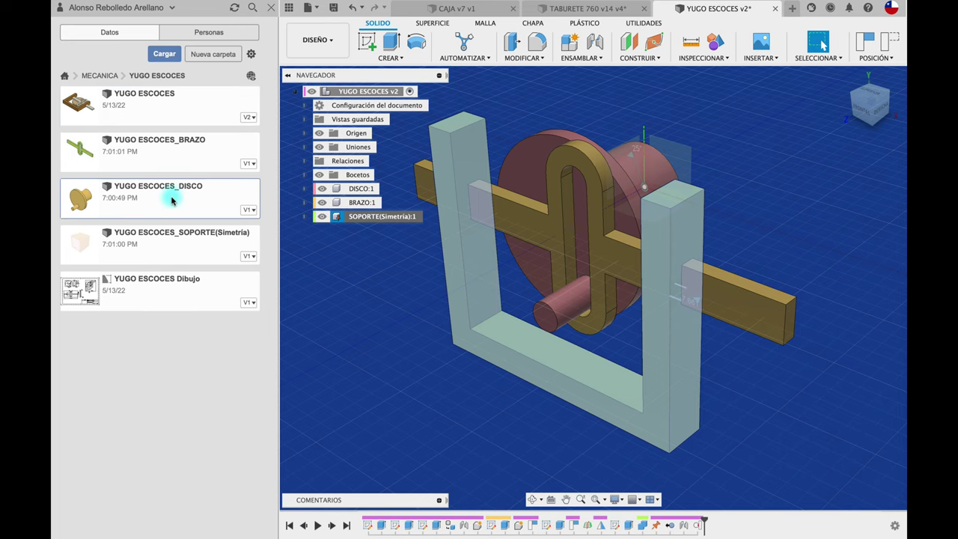
{"action": "double_click", "coordinate": [171, 199]}
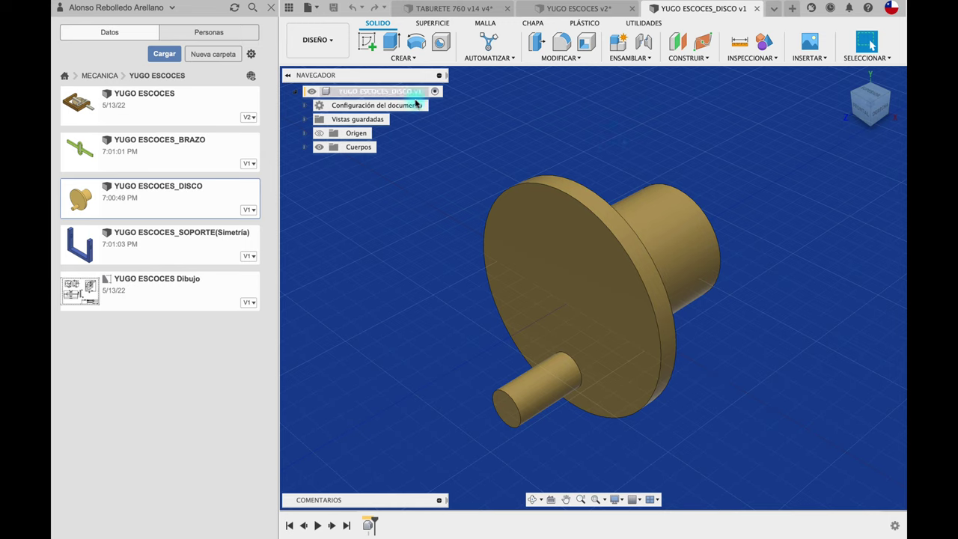
- Export YUGO ESCOCES_DISCO v1 as an .f3d file to the Desktop and close its tab
{"action": "left_click", "coordinate": [320, 9]}
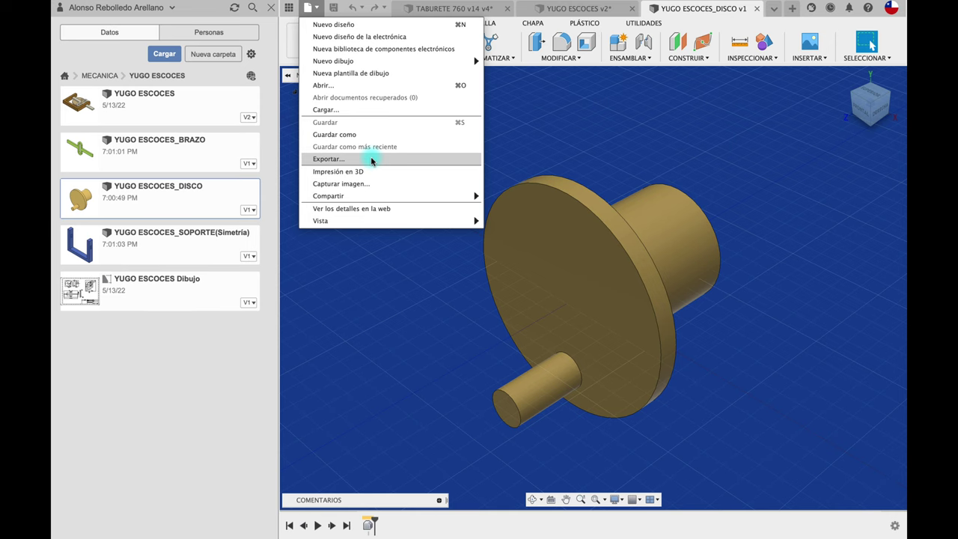
{"action": "left_click", "coordinate": [371, 161]}
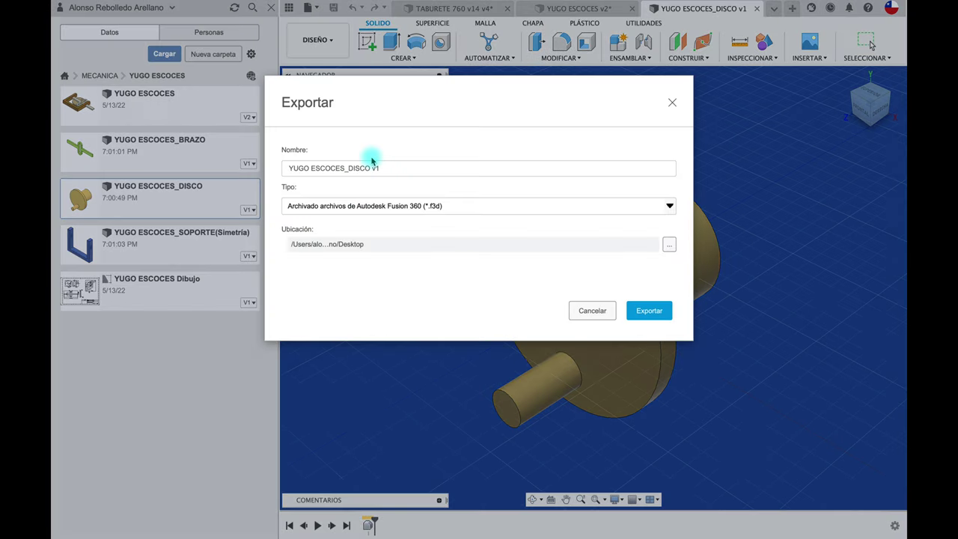
{"action": "left_click", "coordinate": [664, 212]}
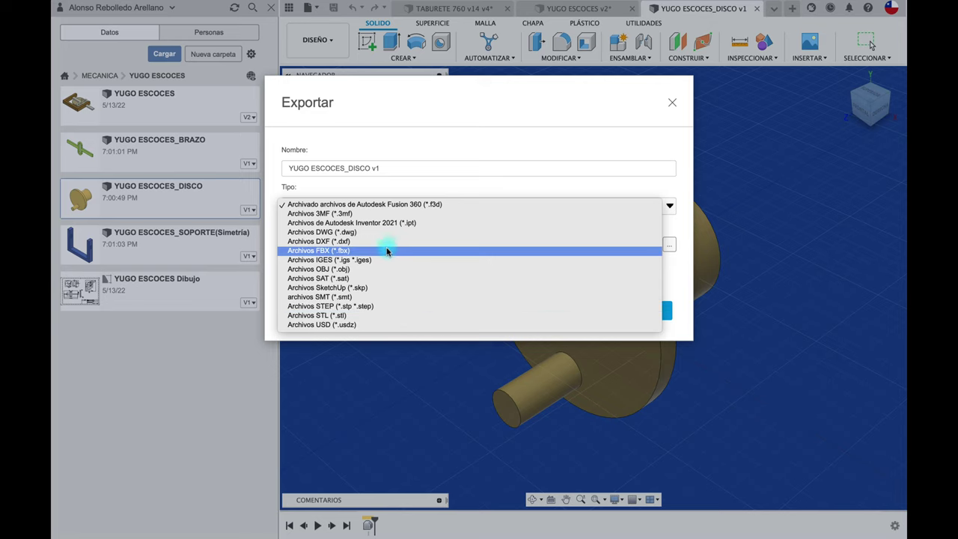
{"action": "left_click", "coordinate": [471, 187]}
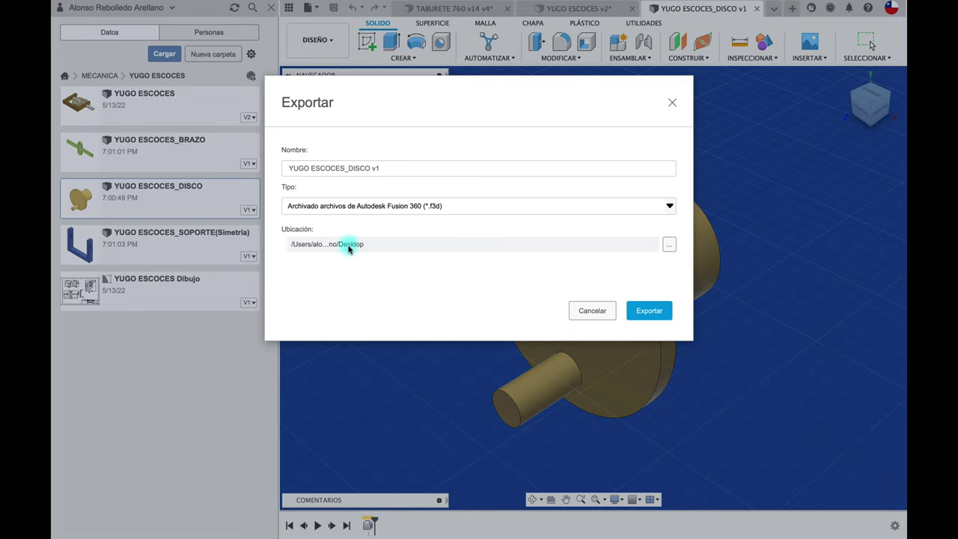
{"action": "left_click", "coordinate": [648, 310]}
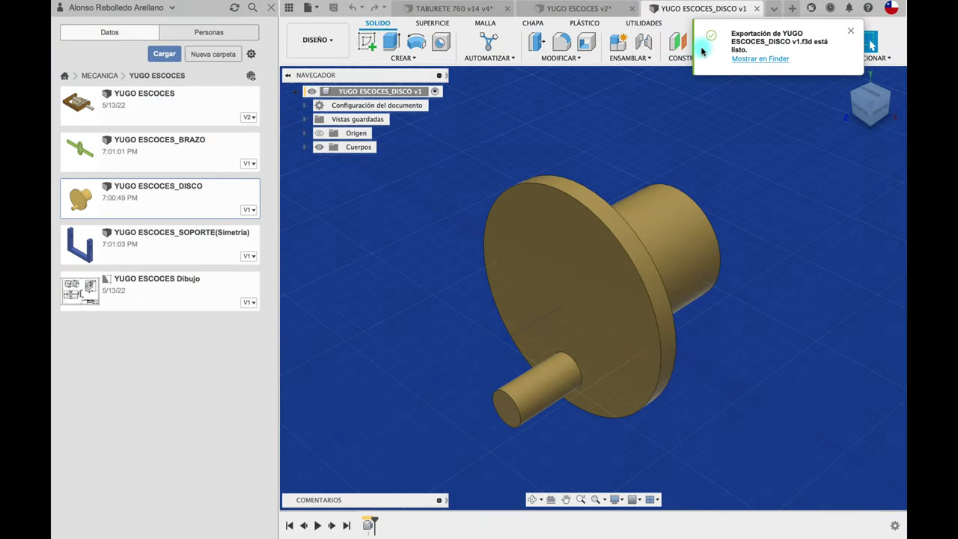
{"action": "mouse_move", "coordinate": [704, 8]}
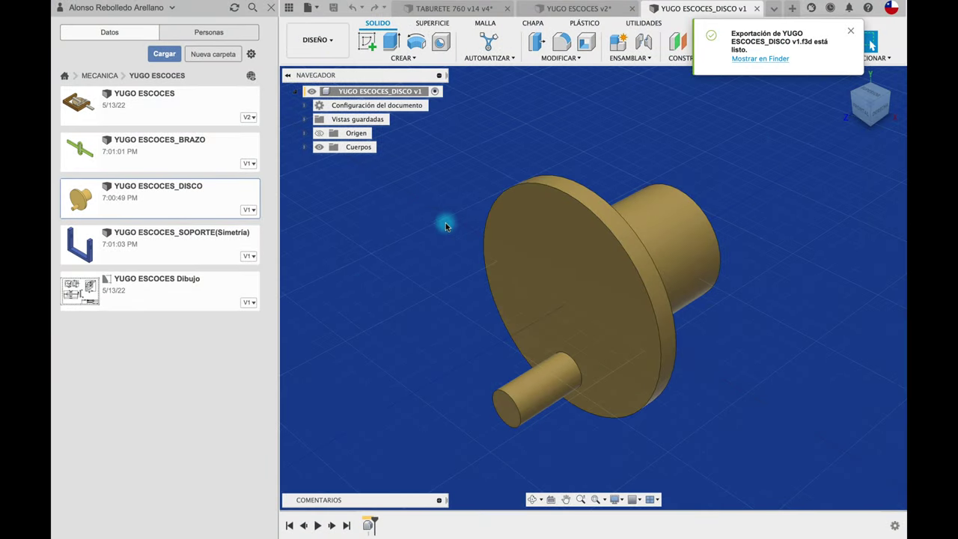
{"action": "left_click", "coordinate": [756, 9]}
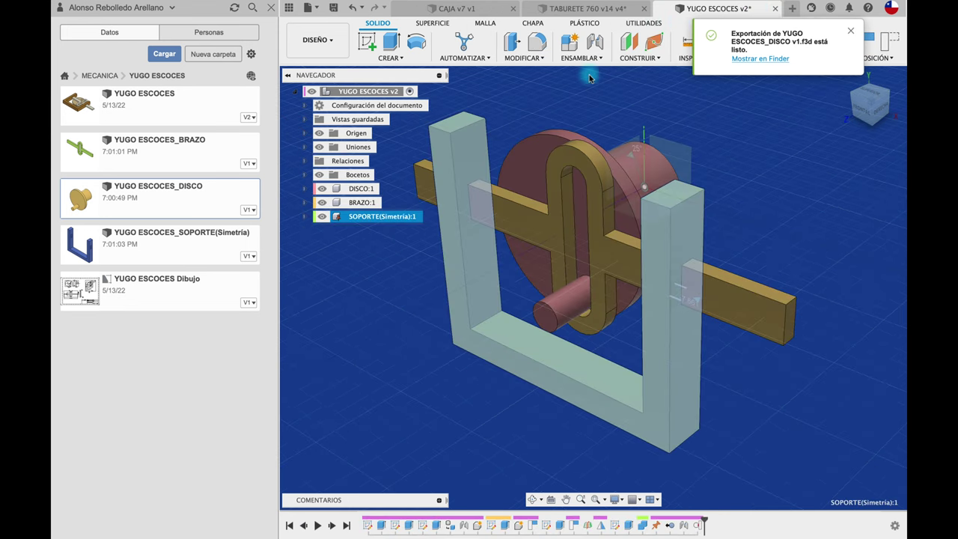
- Insert the YUGO ESCOCES_DISCO design into the assembly as a linked component
{"action": "left_click", "coordinate": [400, 350]}
{"action": "scroll", "coordinate": [399, 346], "scroll_direction": "down", "scroll_amount": 1}
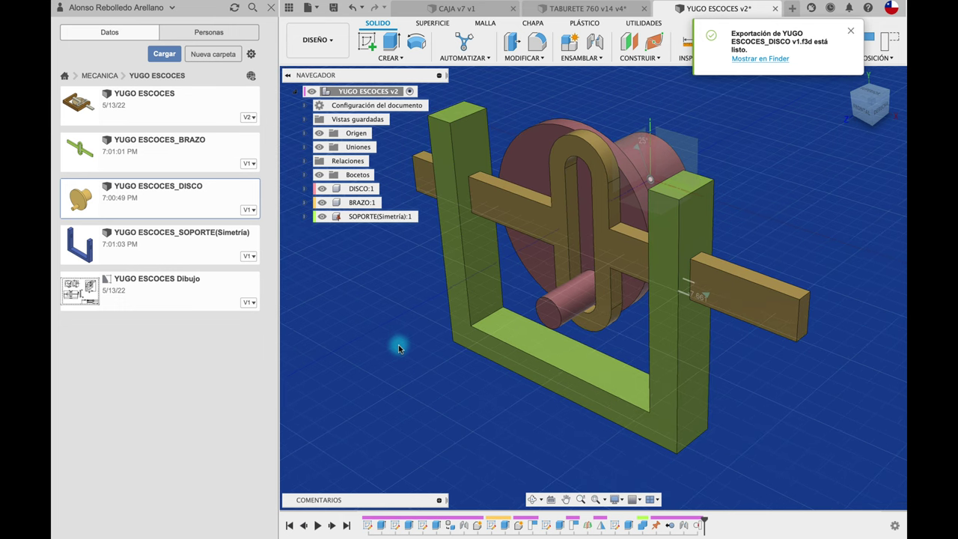
{"action": "scroll", "coordinate": [398, 346], "scroll_direction": "down", "scroll_amount": 2}
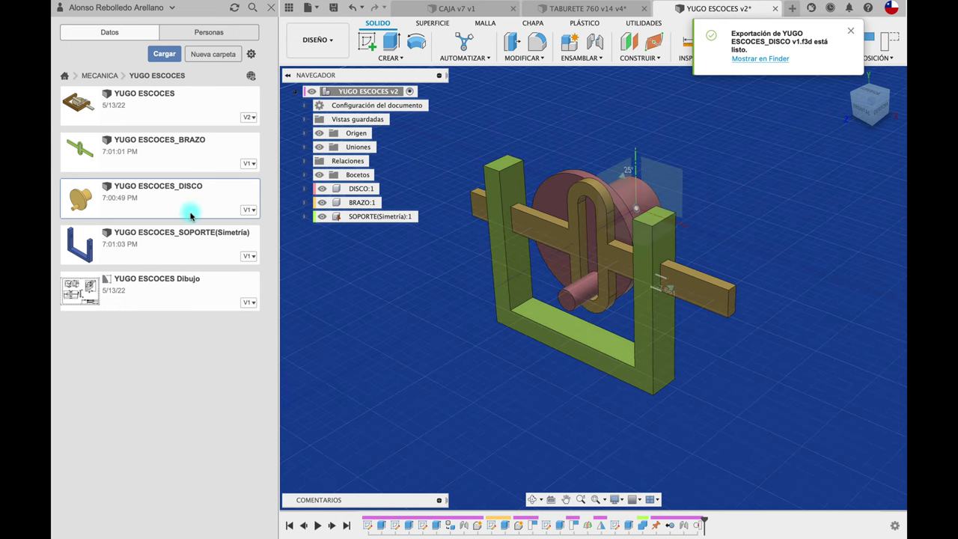
{"action": "right_click", "coordinate": [209, 196]}
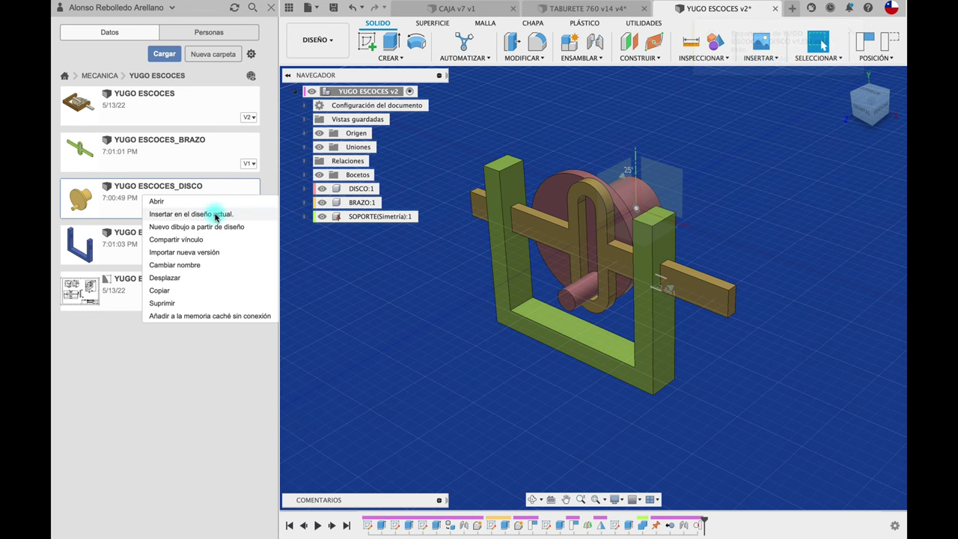
{"action": "left_click", "coordinate": [215, 214]}
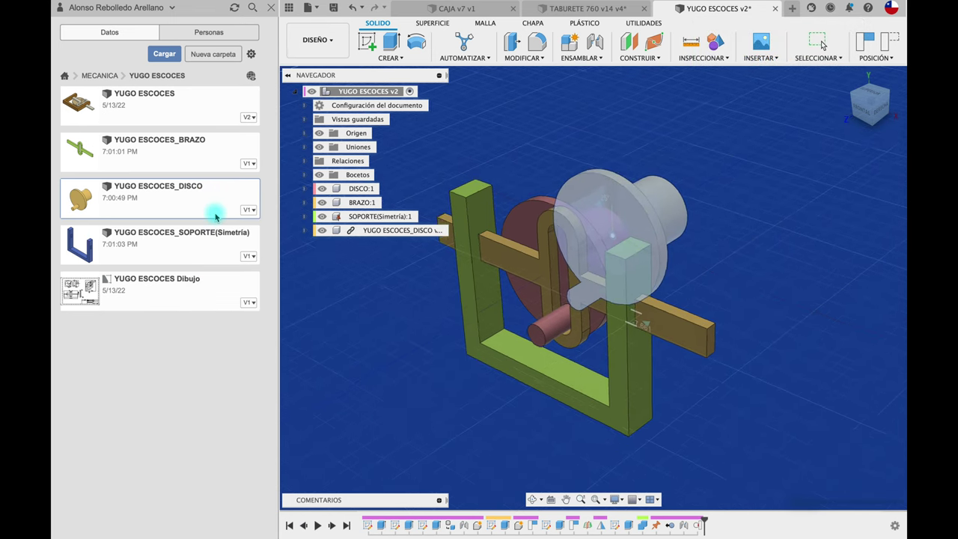
- Move the disc copy along Z and rotate it 270° about Y
{"action": "left_click_drag", "start_coordinate": [635, 261], "coordinate": [659, 209]}
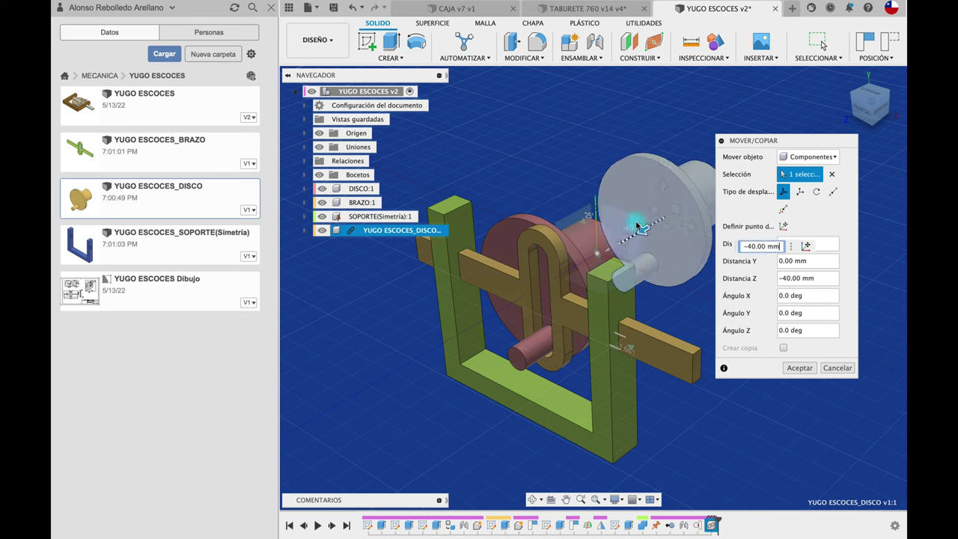
{"action": "middle_click_drag", "start_coordinate": [582, 169], "coordinate": [621, 178], "text": "shift"}
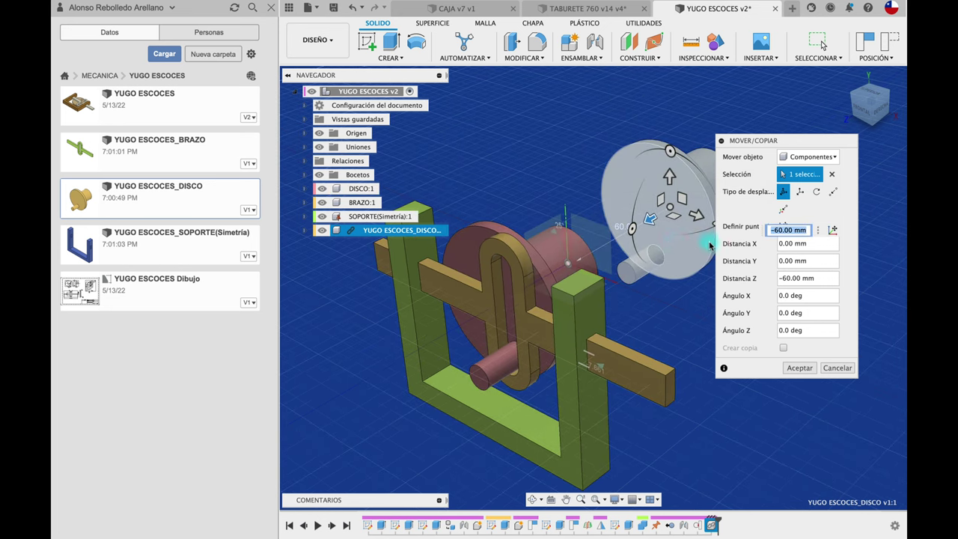
{"action": "left_click_drag", "start_coordinate": [632, 228], "coordinate": [632, 227]}
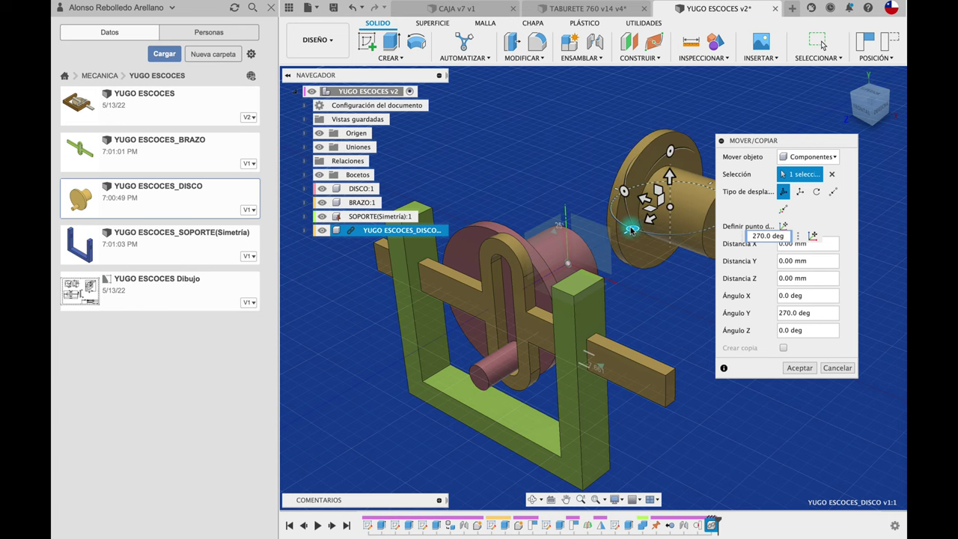
{"action": "left_click", "coordinate": [799, 367]}
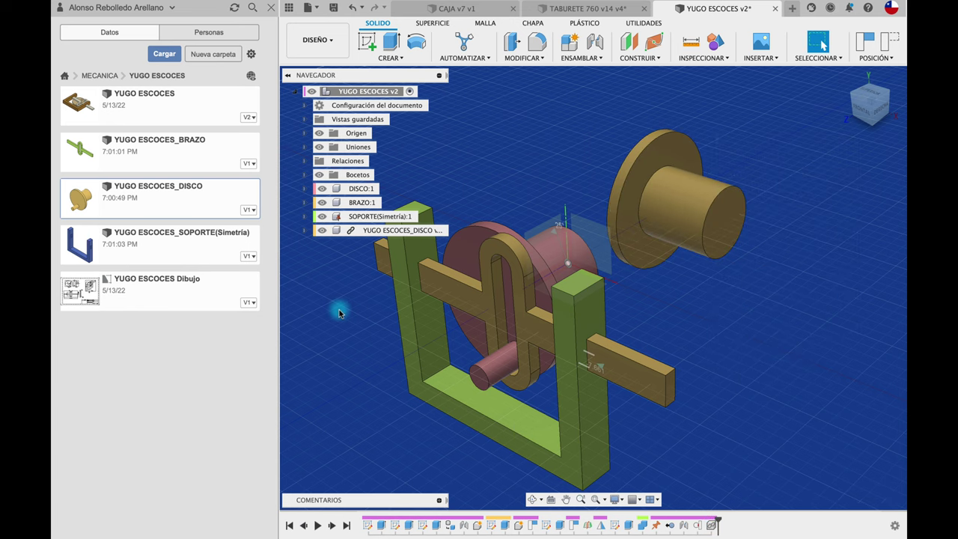
{"action": "mouse_move", "coordinate": [394, 230]}
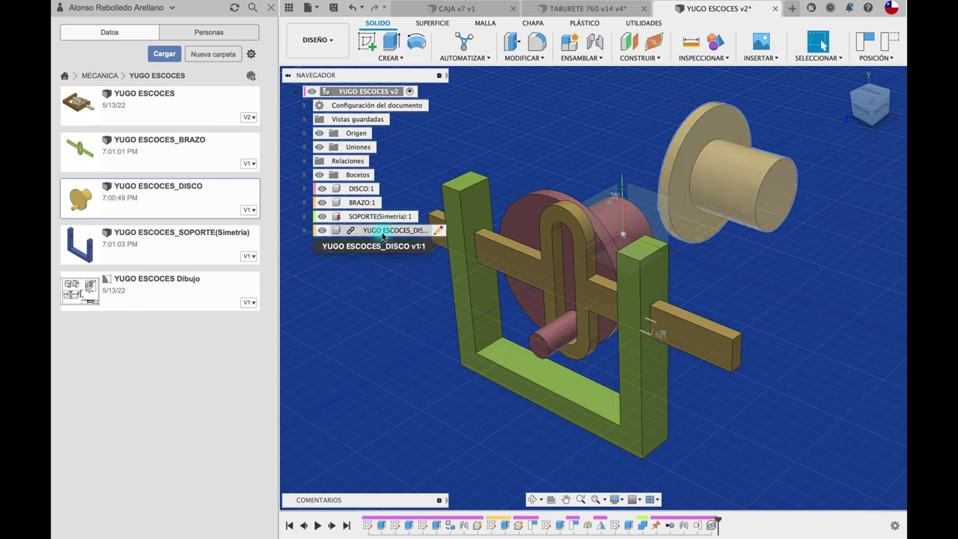
{"action": "left_click", "coordinate": [382, 233]}
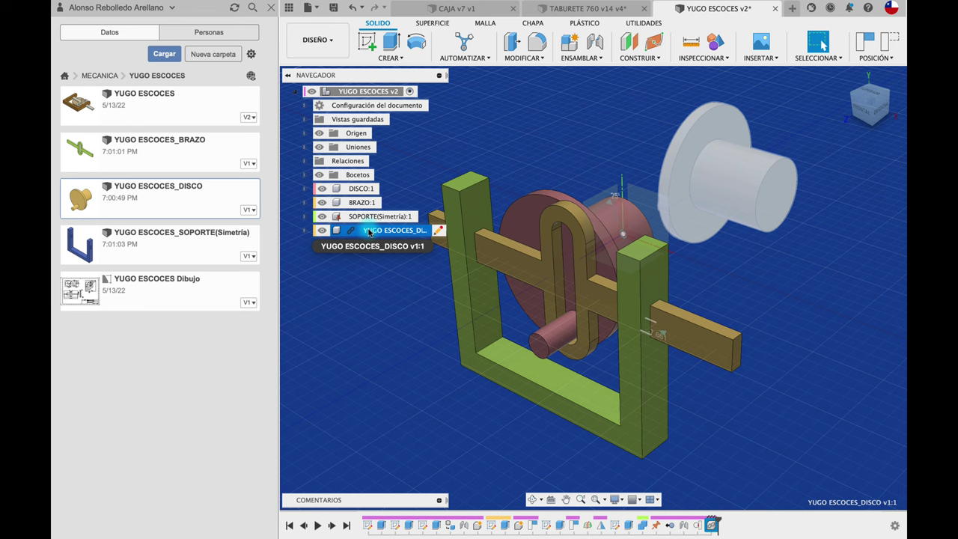
{"action": "right_click", "coordinate": [369, 232]}
- Sketch a small center-diameter circle near the rim of the disc copy's flat face
{"action": "left_click", "coordinate": [350, 258]}
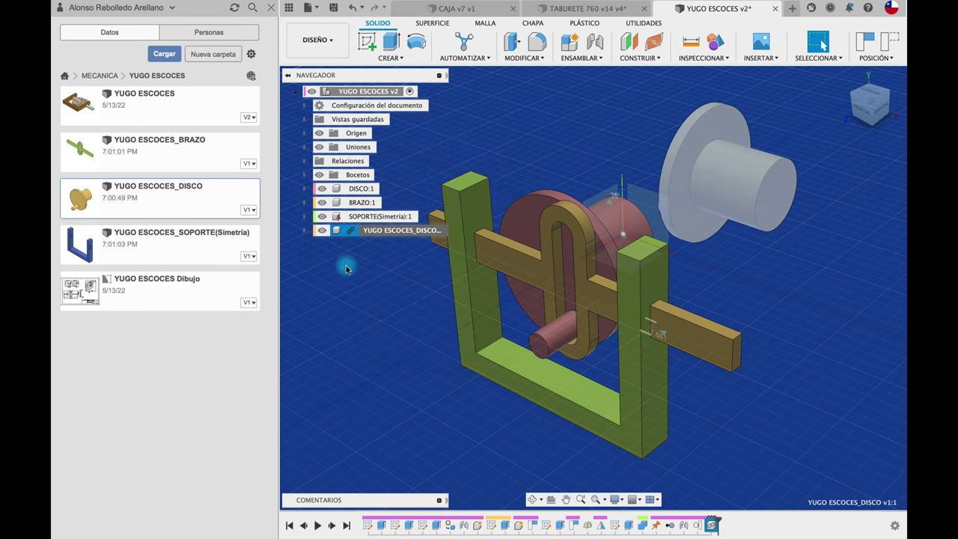
{"action": "left_click", "coordinate": [367, 41]}
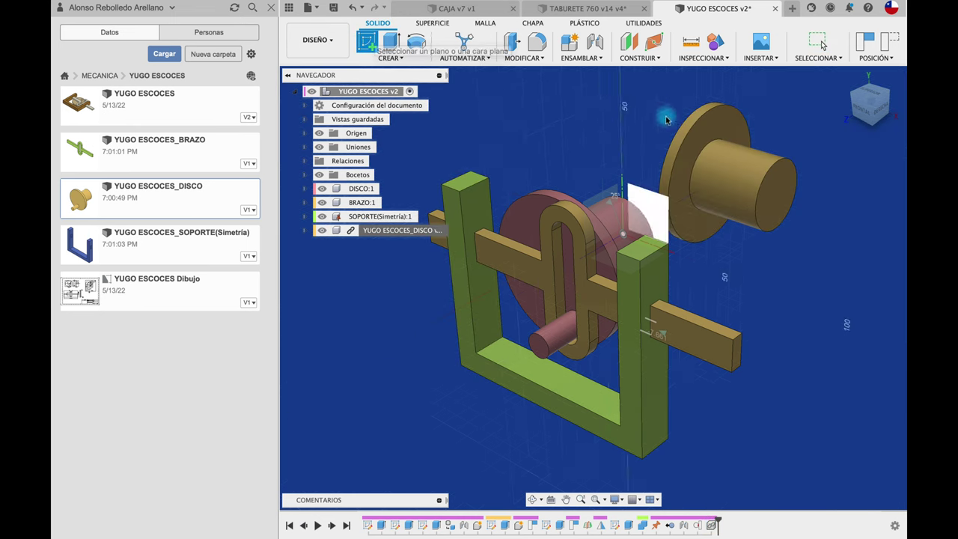
{"action": "left_click", "coordinate": [712, 125]}
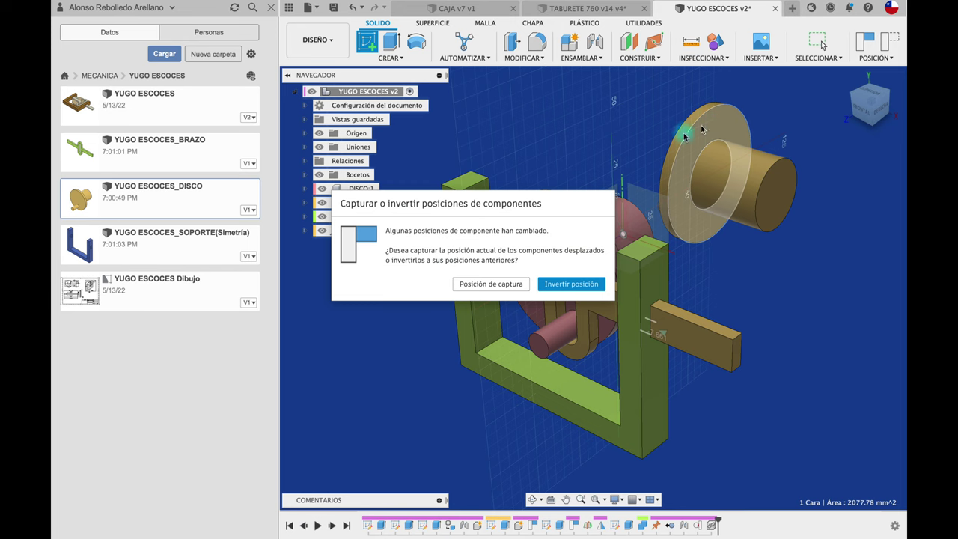
{"action": "left_click", "coordinate": [514, 285]}
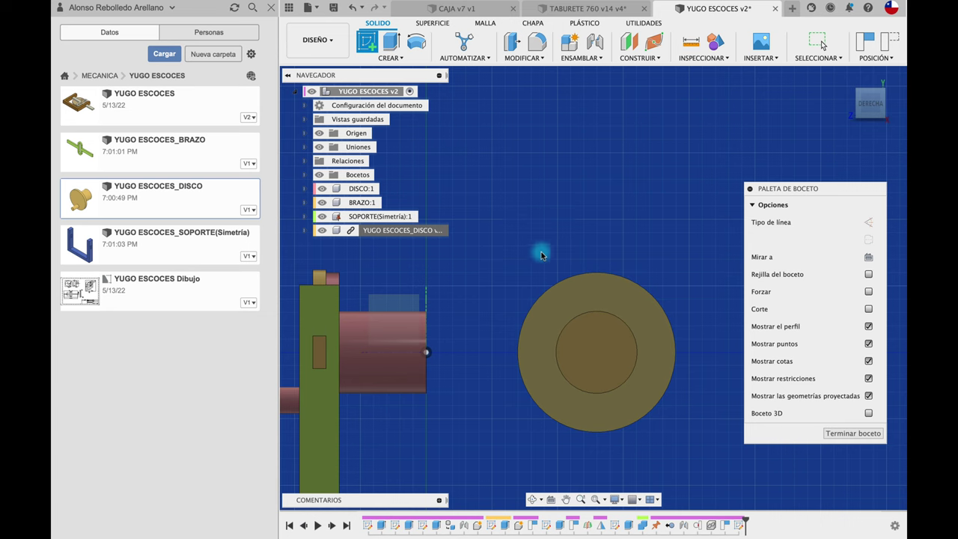
{"action": "left_click", "coordinate": [602, 298]}
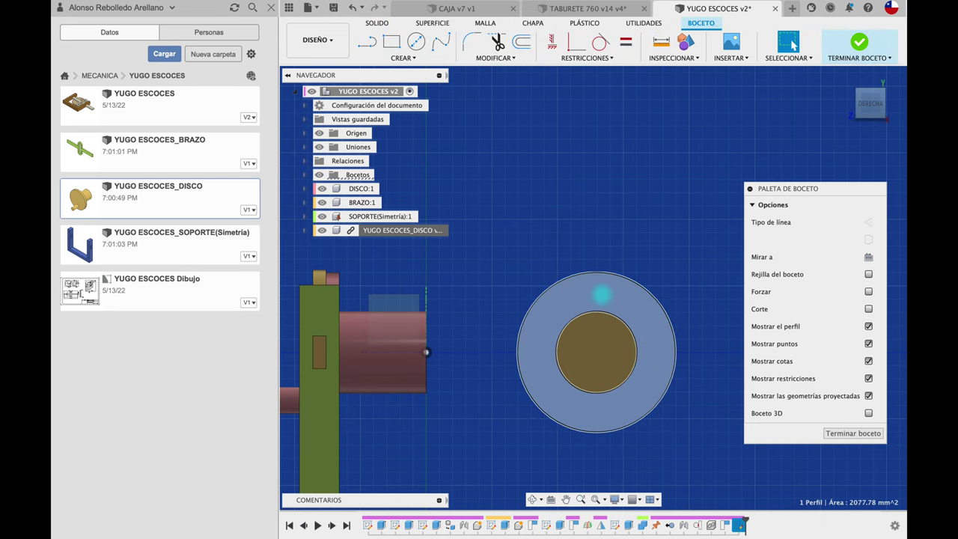
{"action": "key", "text": "c"}
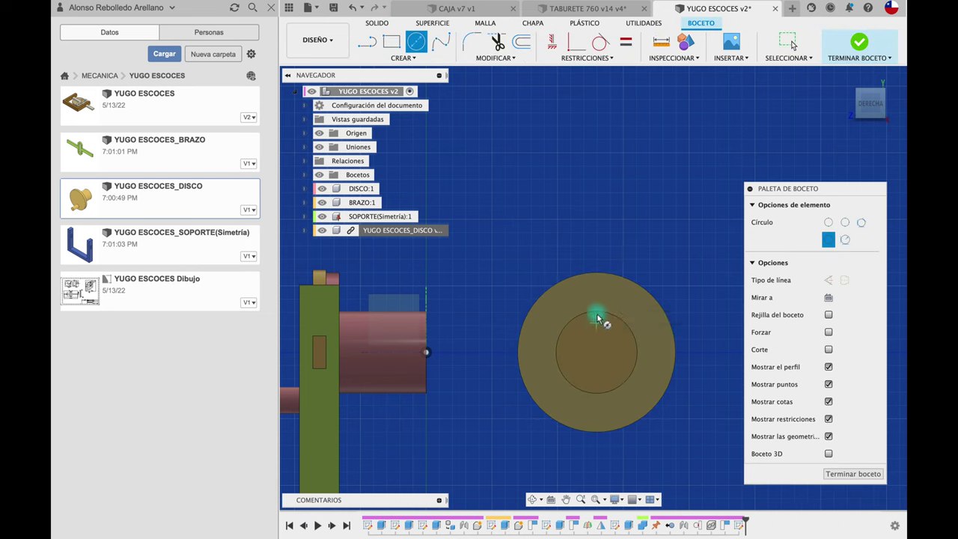
{"action": "left_click", "coordinate": [599, 296]}
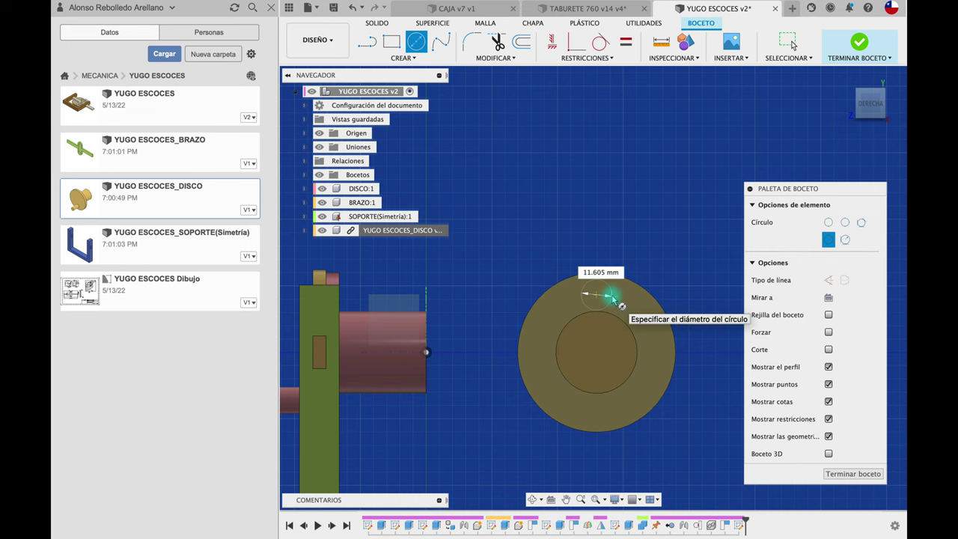
{"action": "left_click", "coordinate": [614, 299]}
{"action": "left_click", "coordinate": [853, 473]}
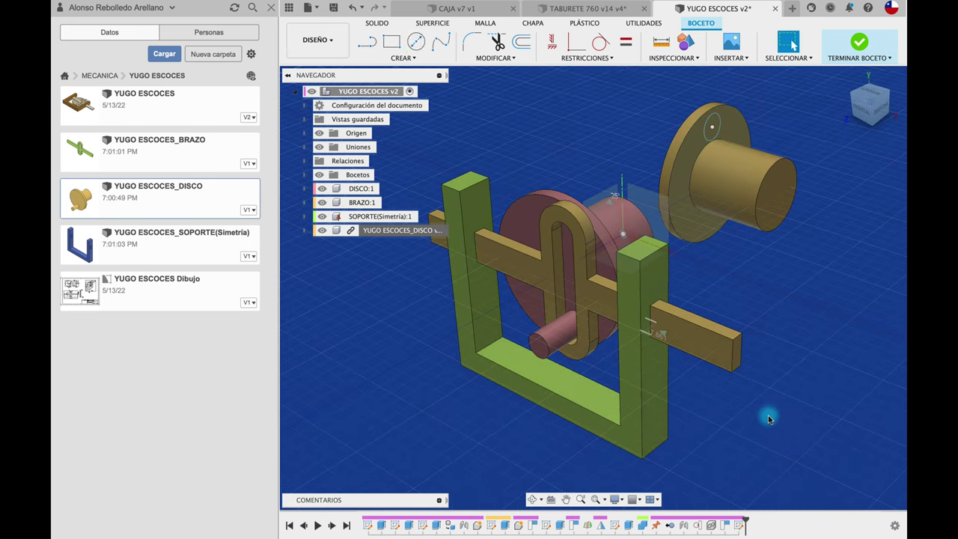
{"action": "key", "text": "e"}
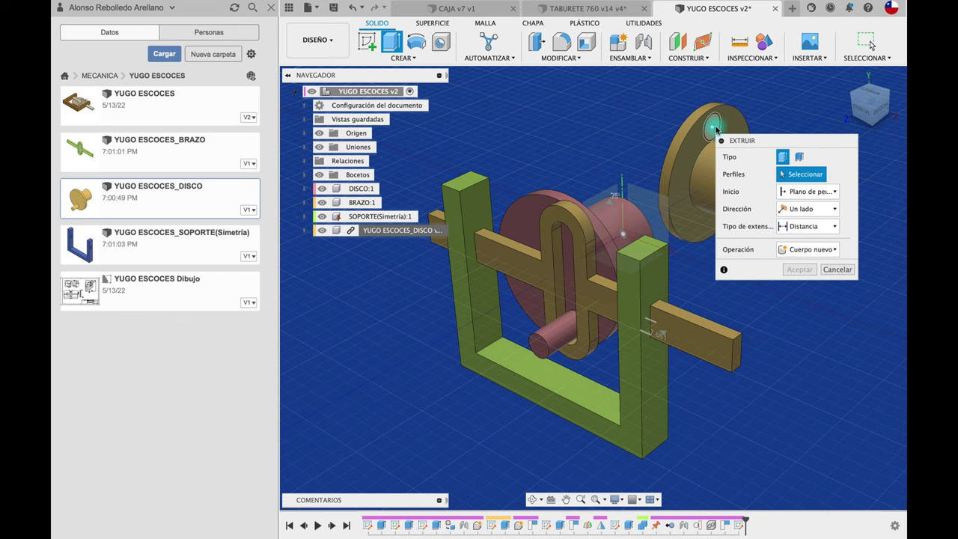
{"action": "left_click", "coordinate": [716, 128]}
{"action": "type", "text": "-55"}
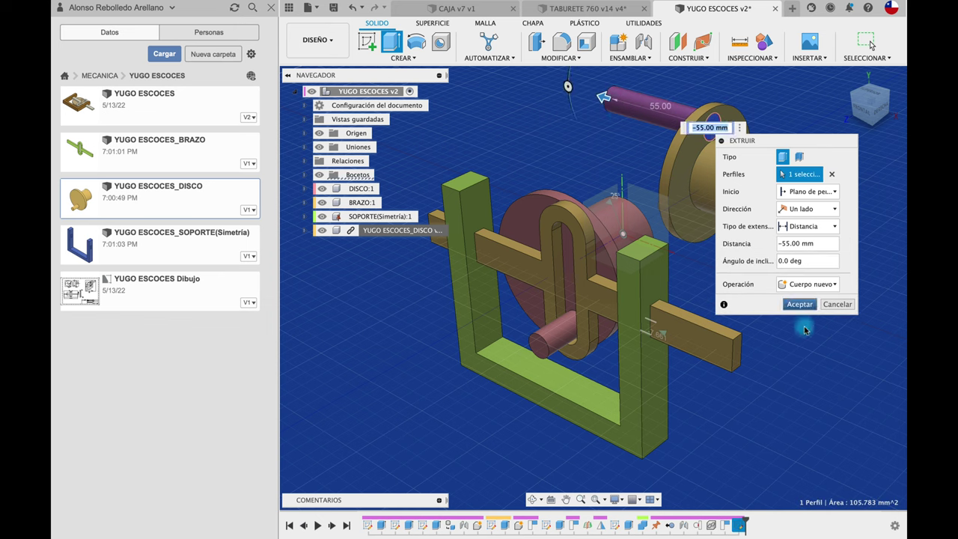
{"action": "left_click", "coordinate": [829, 284]}
{"action": "left_click", "coordinate": [799, 311]}
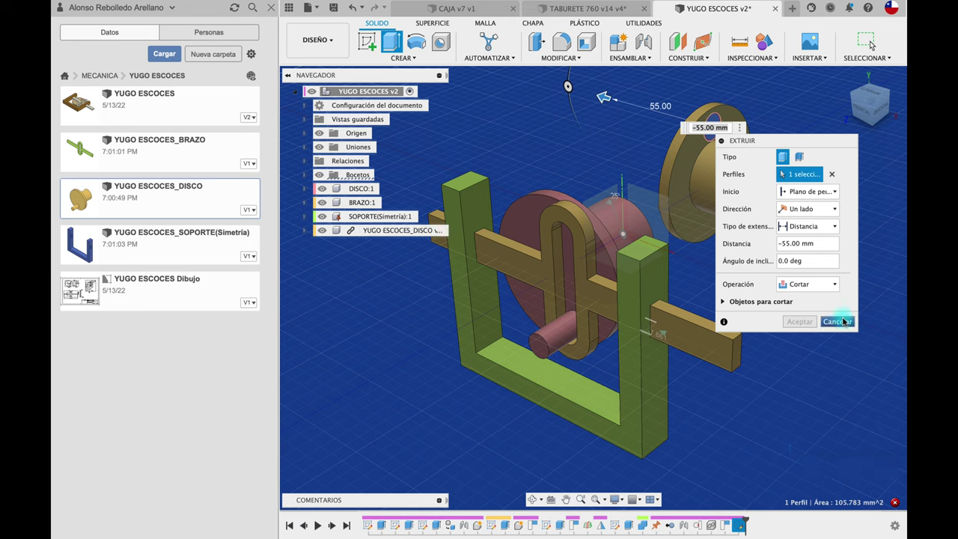
{"action": "left_click", "coordinate": [839, 321]}
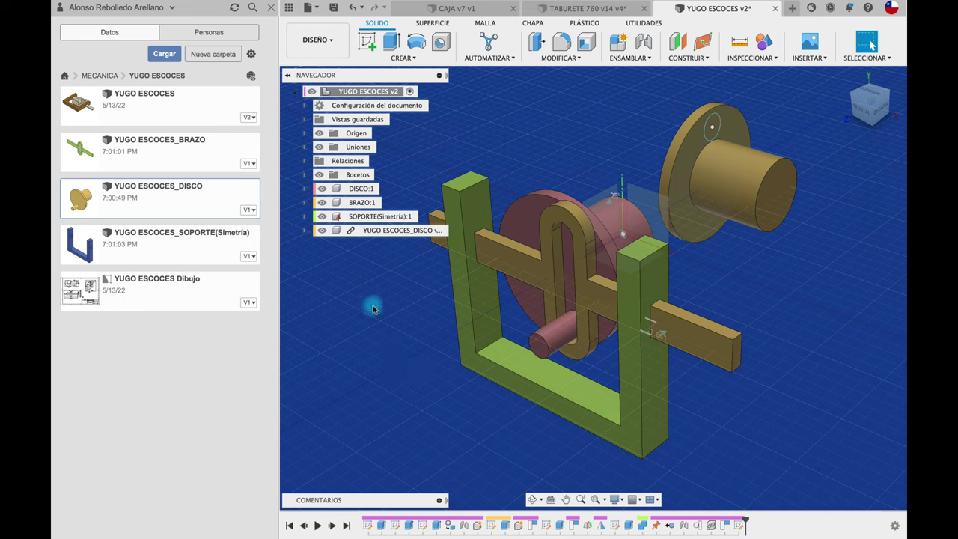
{"action": "left_click", "coordinate": [383, 233]}
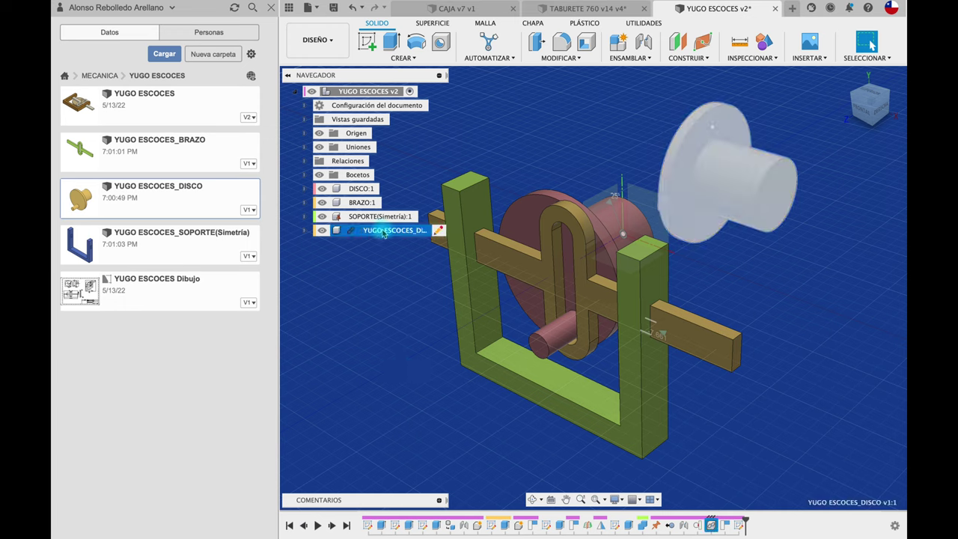
- Break the disc copy's link, cut the circle -40 mm as a hole, then move the disc up-left
{"action": "right_click", "coordinate": [383, 232]}
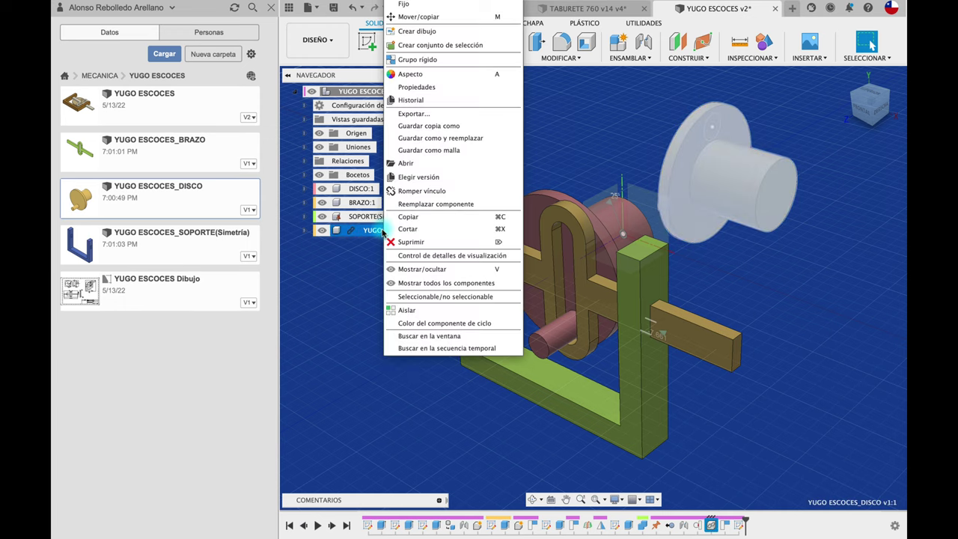
{"action": "left_click", "coordinate": [408, 191]}
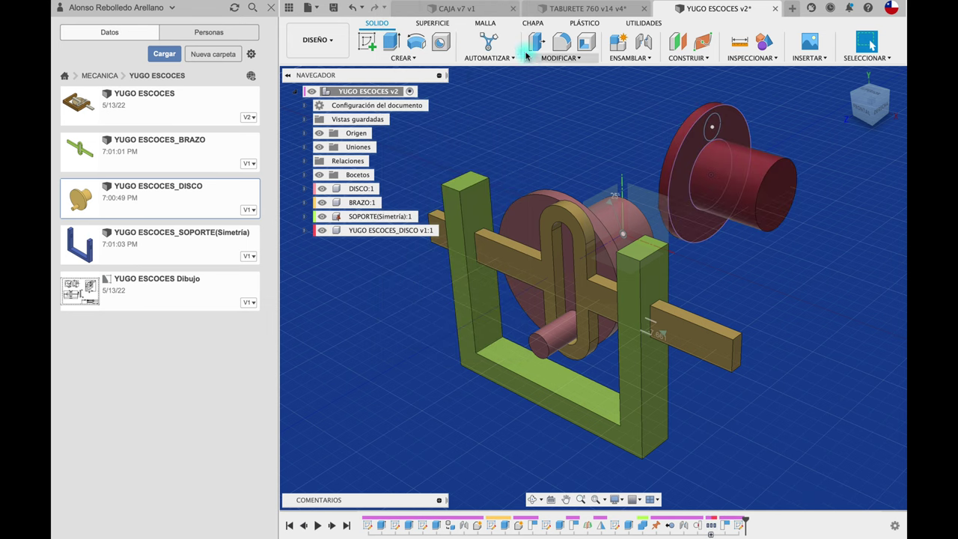
{"action": "left_click", "coordinate": [391, 41]}
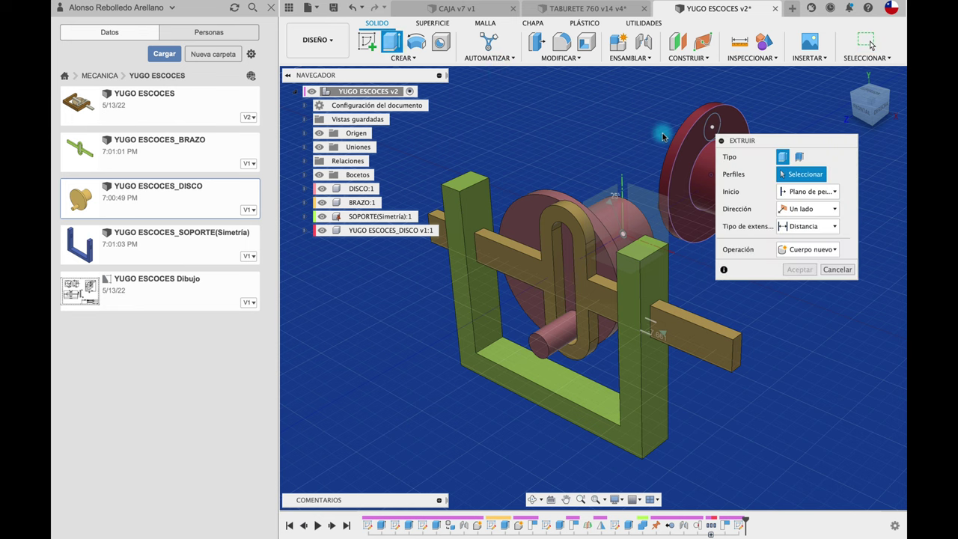
{"action": "left_click", "coordinate": [715, 124]}
{"action": "type", "text": "-40"}
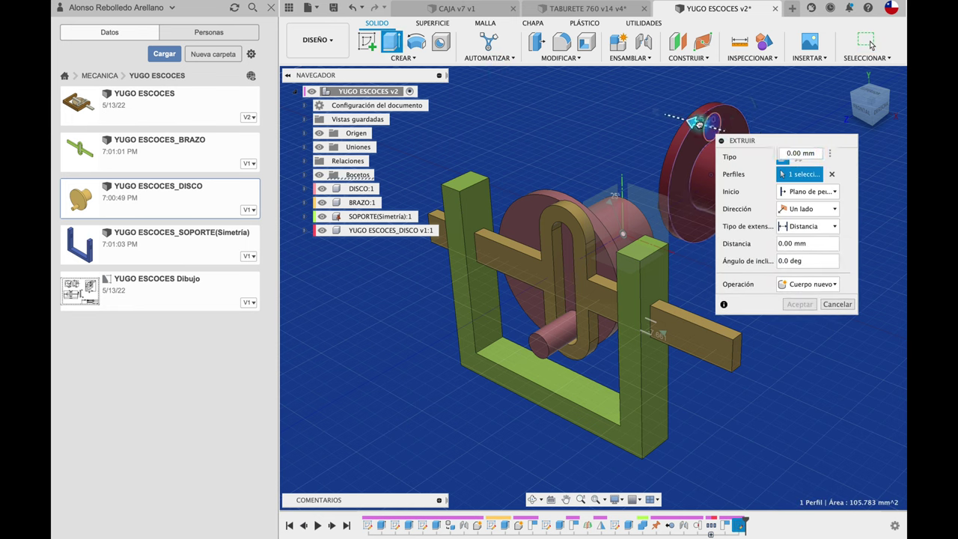
{"action": "key", "text": "Return"}
{"action": "left_click", "coordinate": [799, 321]}
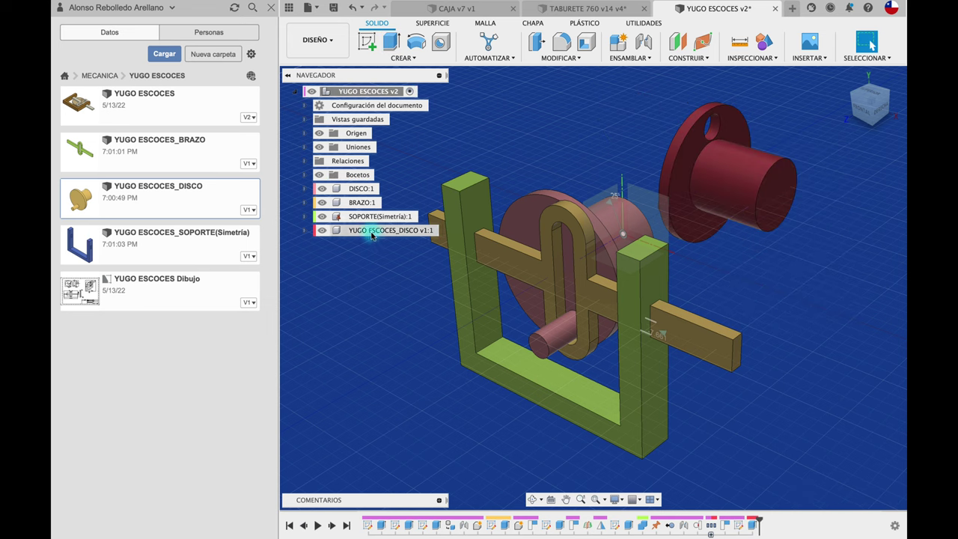
{"action": "left_click_drag", "start_coordinate": [754, 172], "coordinate": [697, 155]}
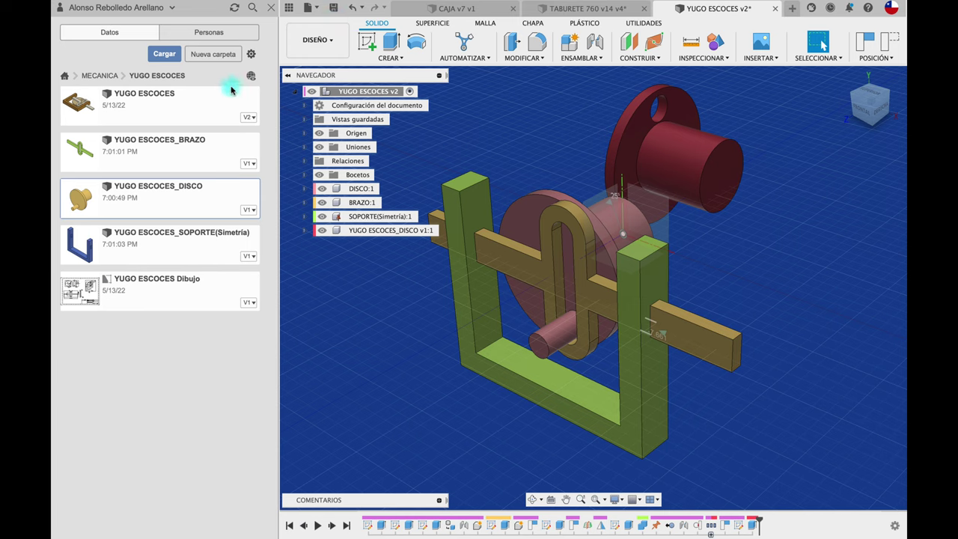
- Save the assembly as version YUGO ESCOCES v3
{"action": "left_click", "coordinate": [333, 8]}
{"action": "left_click", "coordinate": [491, 277]}
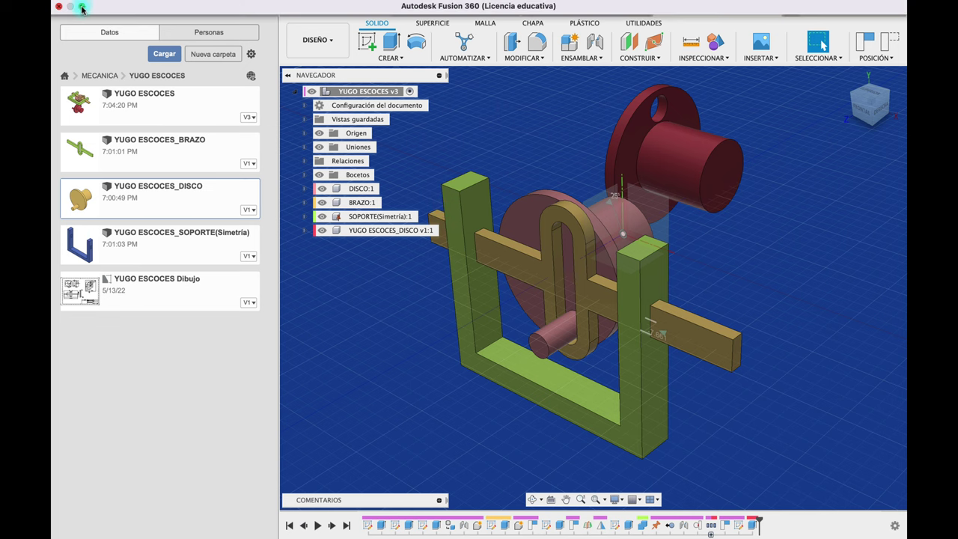
- Try opening YUGO ESCOCES_DISCO v1.f3d from the Desktop, then restore Fusion 360 to full screen
{"action": "left_click", "coordinate": [83, 9]}
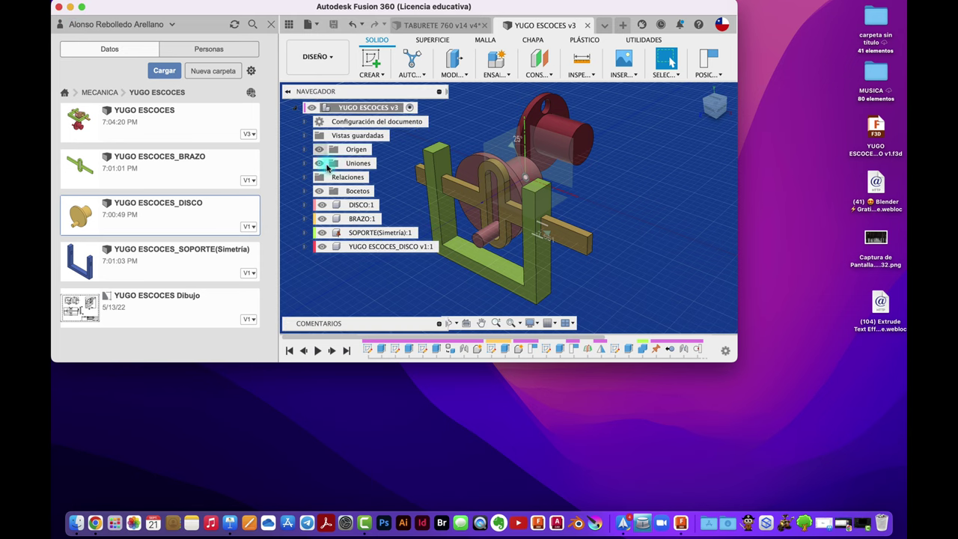
{"action": "left_click", "coordinate": [71, 7]}
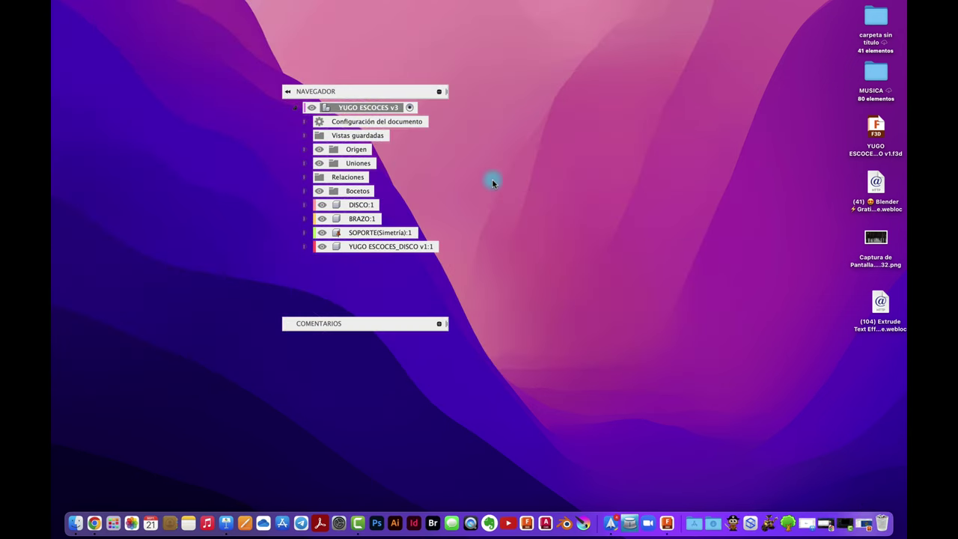
{"action": "left_click", "coordinate": [874, 128]}
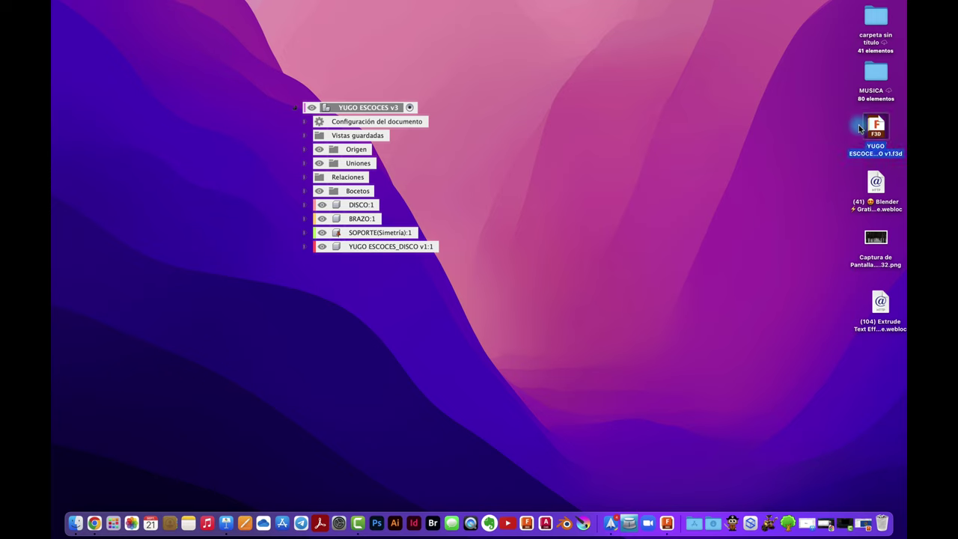
{"action": "double_click", "coordinate": [874, 130]}
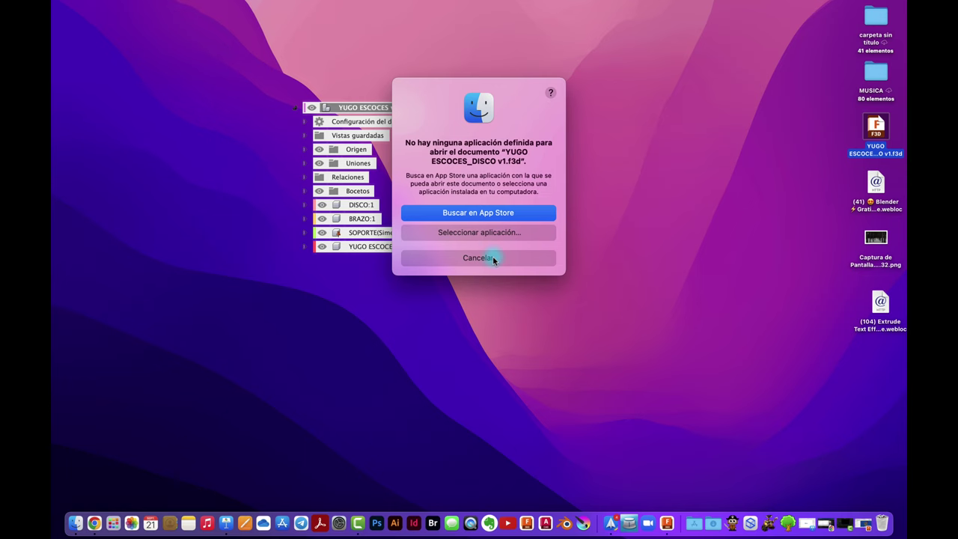
{"action": "left_click", "coordinate": [492, 258]}
{"action": "left_click", "coordinate": [820, 520]}
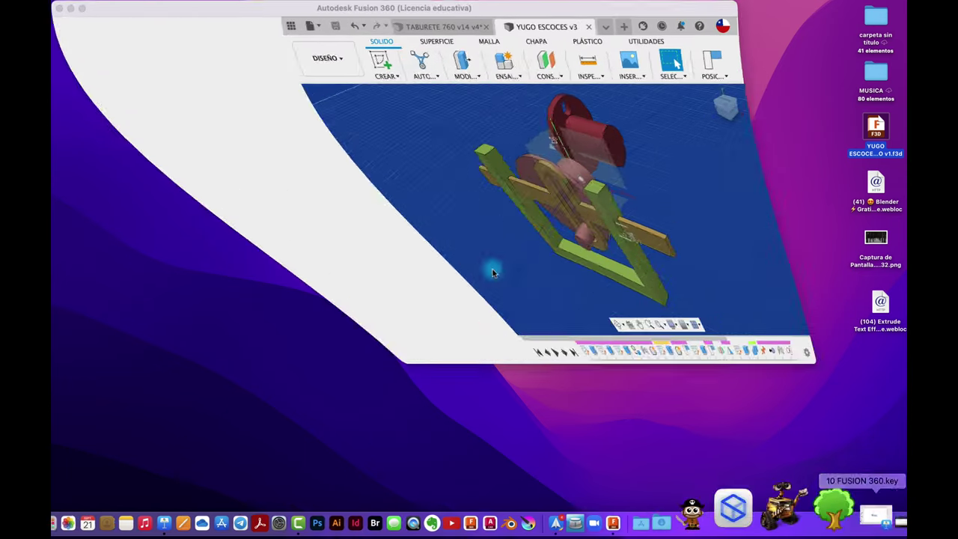
{"action": "left_click", "coordinate": [82, 6]}
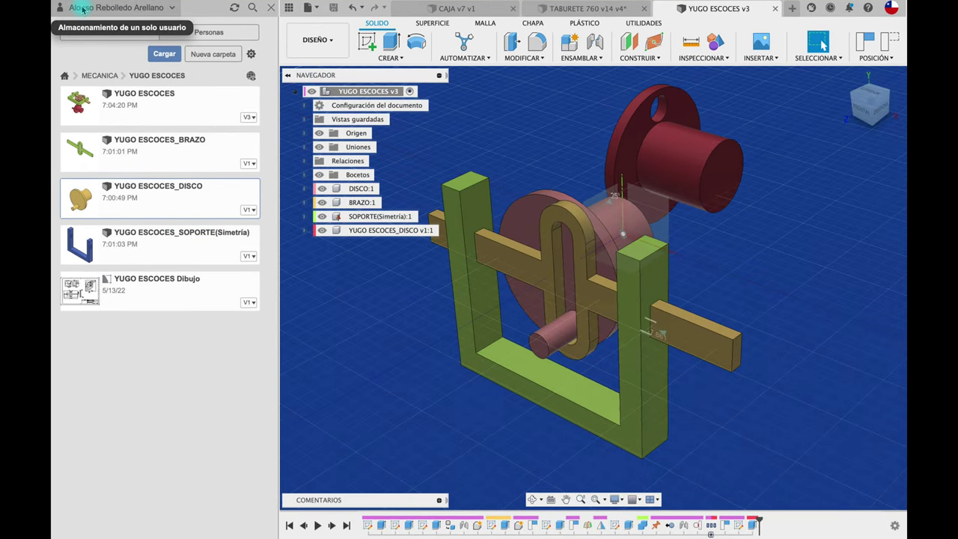
- Open YUGO ESCOCES_DISCO v1.f3d from the Desktop via Abrir desde mi equipo
{"action": "left_click", "coordinate": [317, 12]}
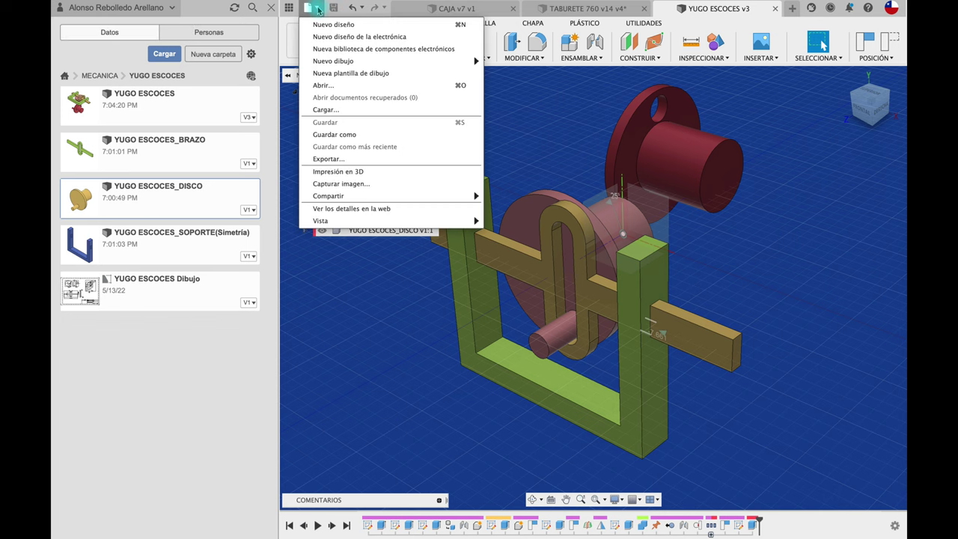
{"action": "left_click", "coordinate": [322, 86]}
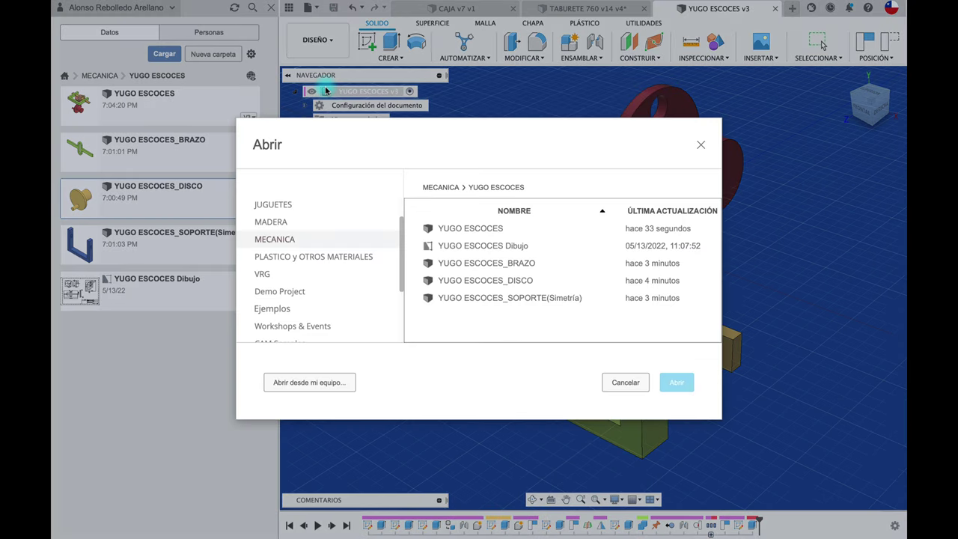
{"action": "left_click", "coordinate": [332, 387]}
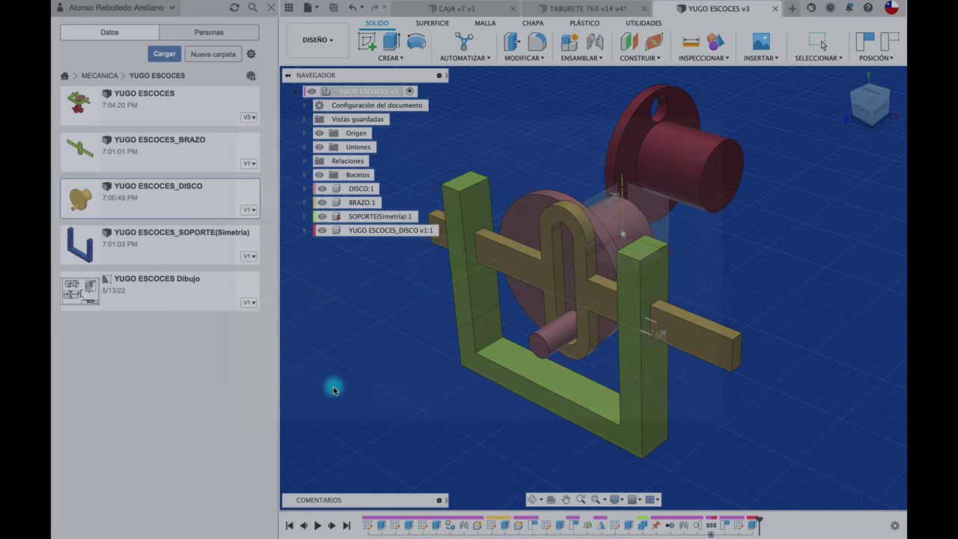
{"action": "left_click", "coordinate": [296, 126]}
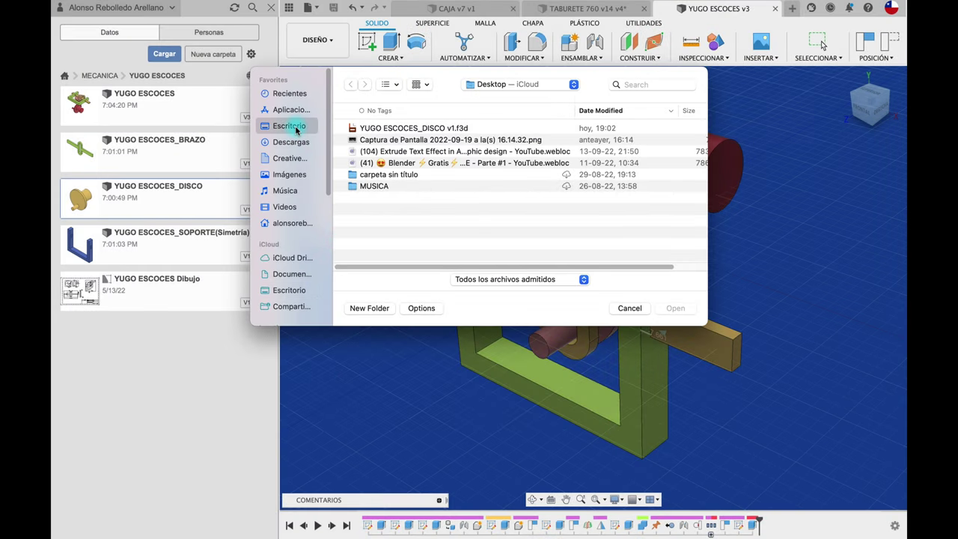
{"action": "left_click", "coordinate": [427, 128]}
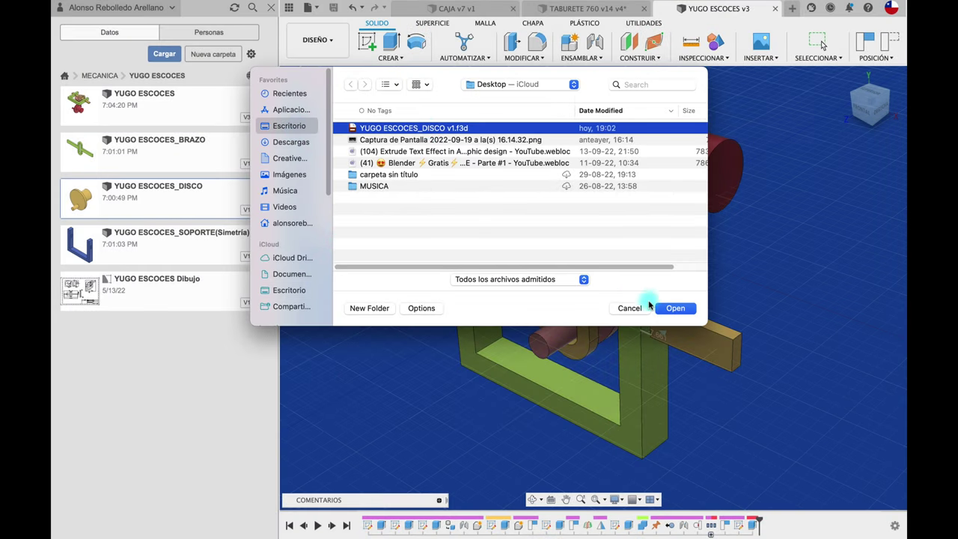
{"action": "left_click", "coordinate": [675, 308]}
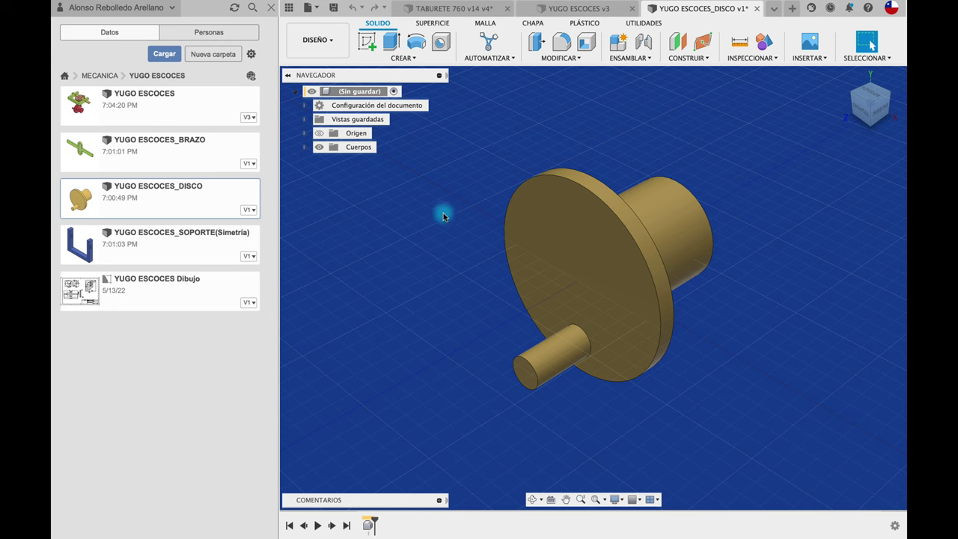
- Switch back to the YUGO ESCOCES v3 assembly document tab
{"action": "left_click", "coordinate": [602, 11]}
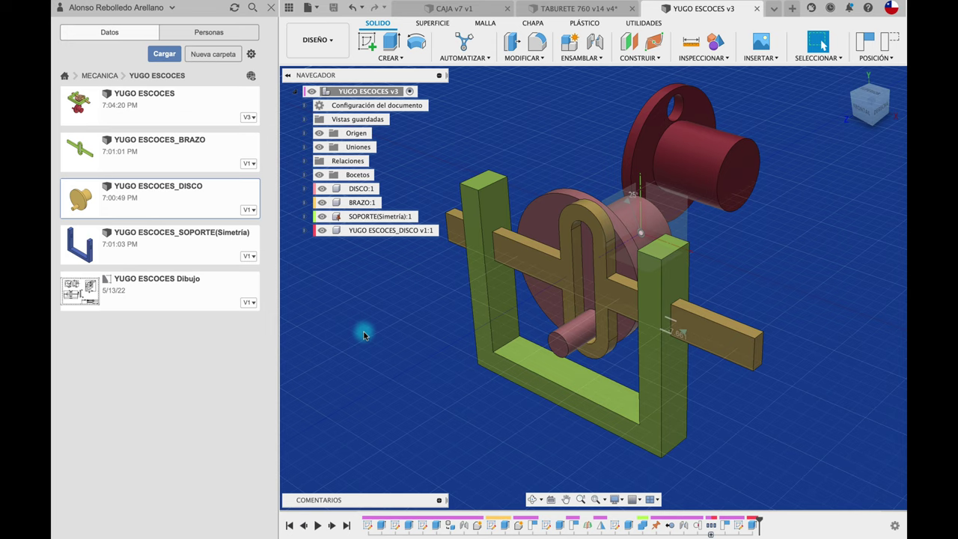
- Try inserting the YUGO ESCOCES design into itself and dismiss the cannot-insert warning
{"action": "left_click", "coordinate": [192, 108]}
{"action": "right_click", "coordinate": [192, 109]}
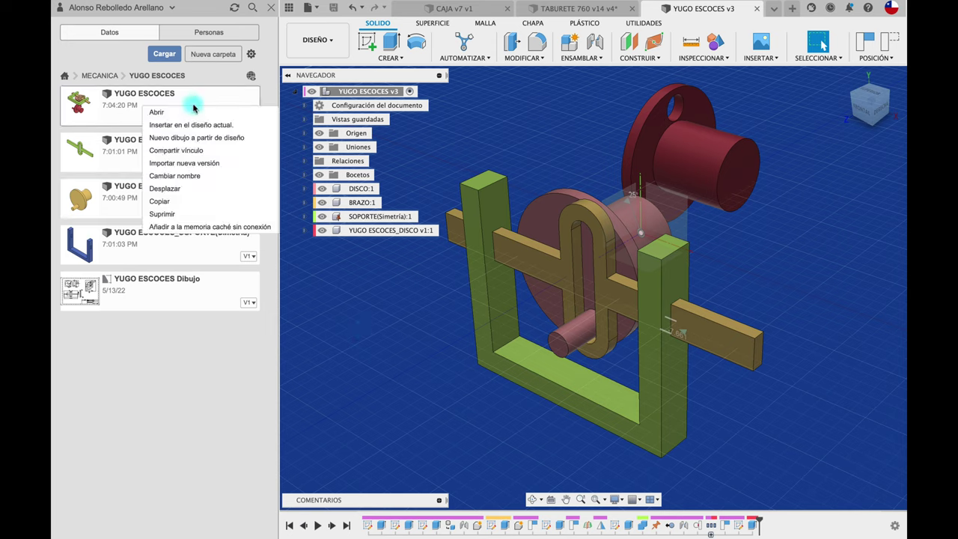
{"action": "left_click", "coordinate": [212, 128]}
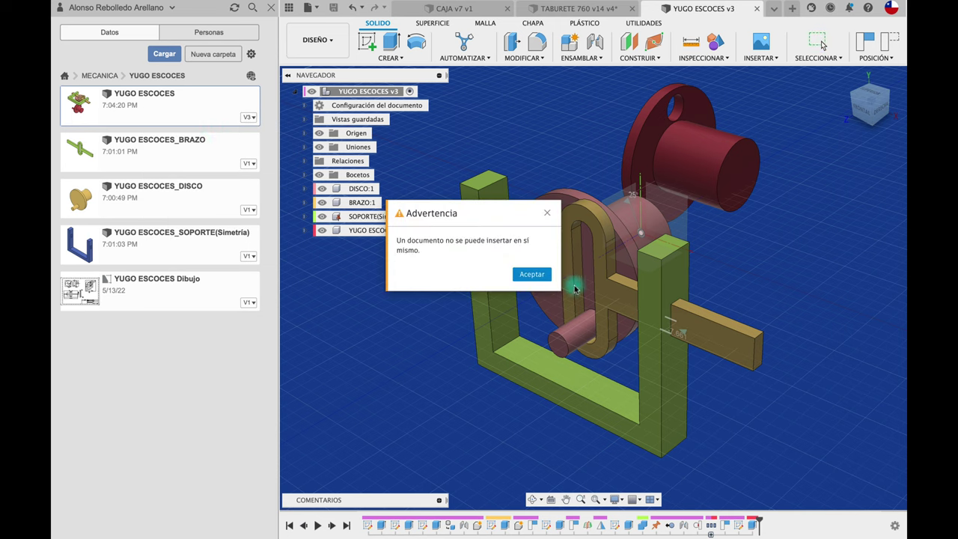
{"action": "left_click", "coordinate": [535, 274]}
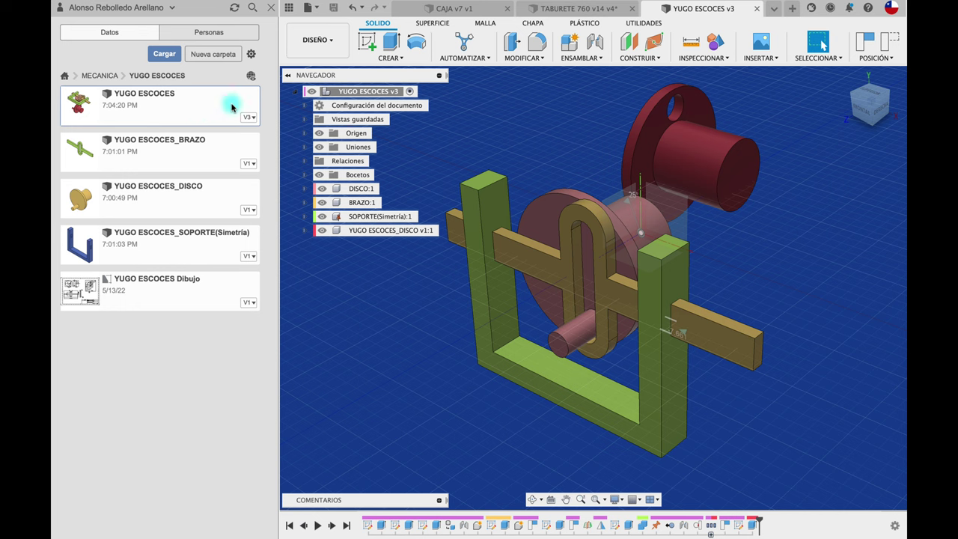
- From the root YUGO ESCOCES v3 node, save a copy named YUGO ESCOCES Copiar
{"action": "left_click", "coordinate": [349, 92]}
{"action": "right_click", "coordinate": [349, 92]}
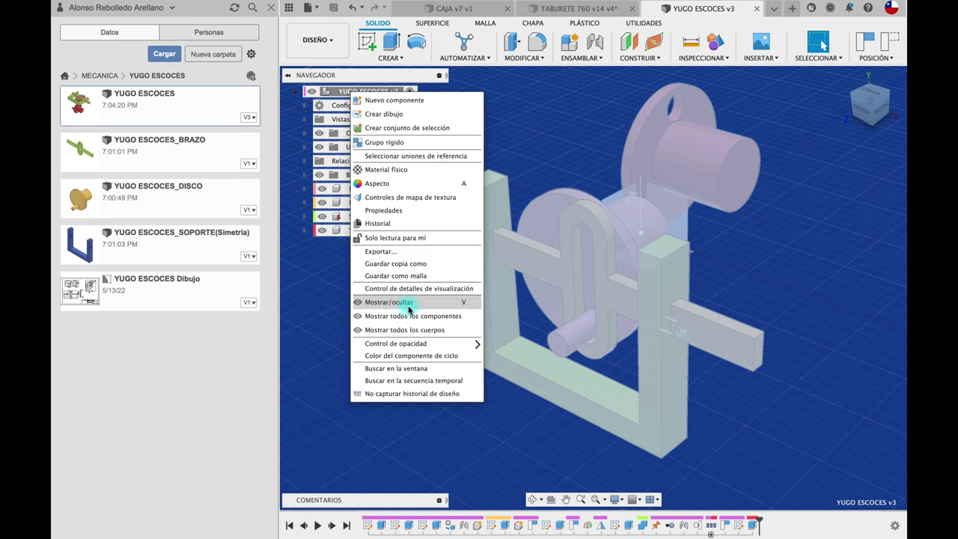
{"action": "left_click", "coordinate": [374, 266]}
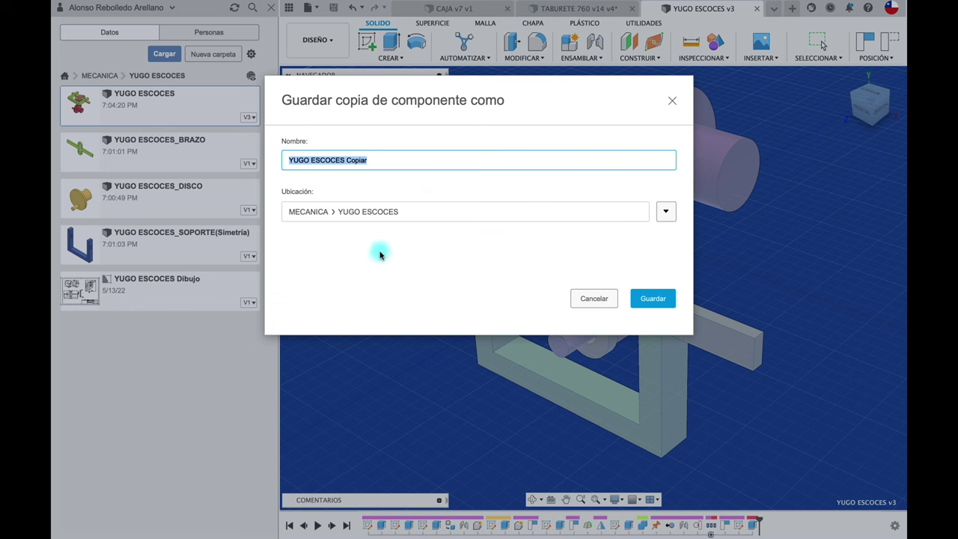
{"action": "left_click", "coordinate": [651, 299]}
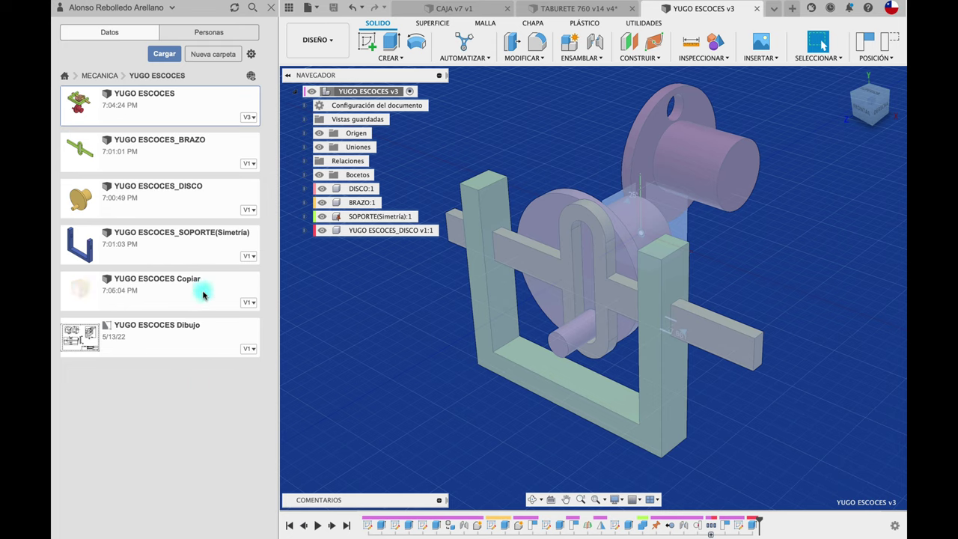
- Insert YUGO ESCOCES Copiar into the current design, offset 160 mm along Z
{"action": "right_click", "coordinate": [201, 295]}
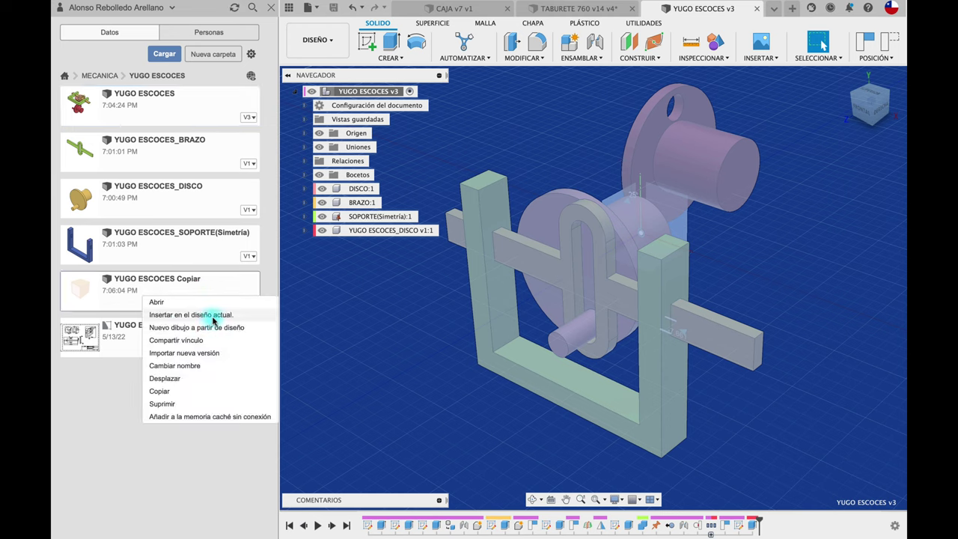
{"action": "left_click", "coordinate": [212, 316]}
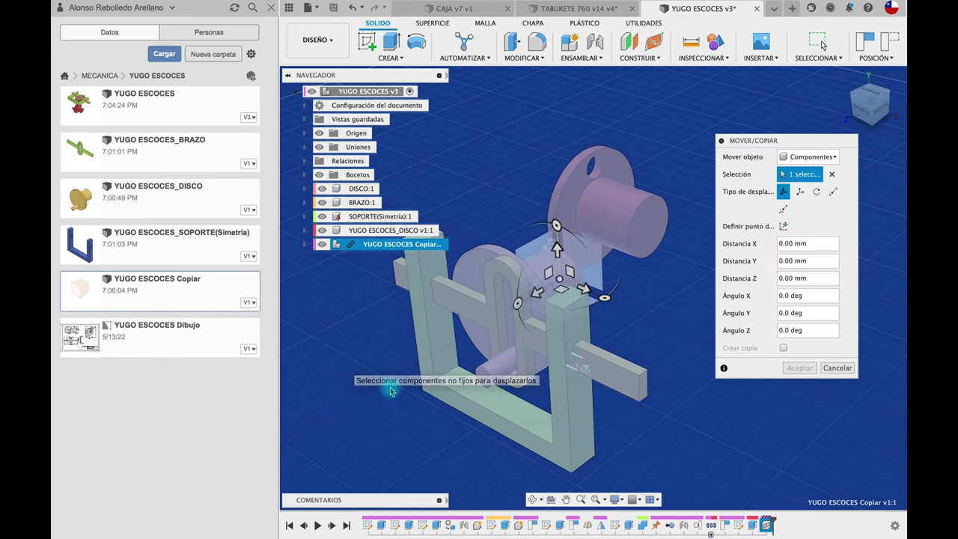
{"action": "left_click_drag", "start_coordinate": [562, 285], "coordinate": [380, 392]}
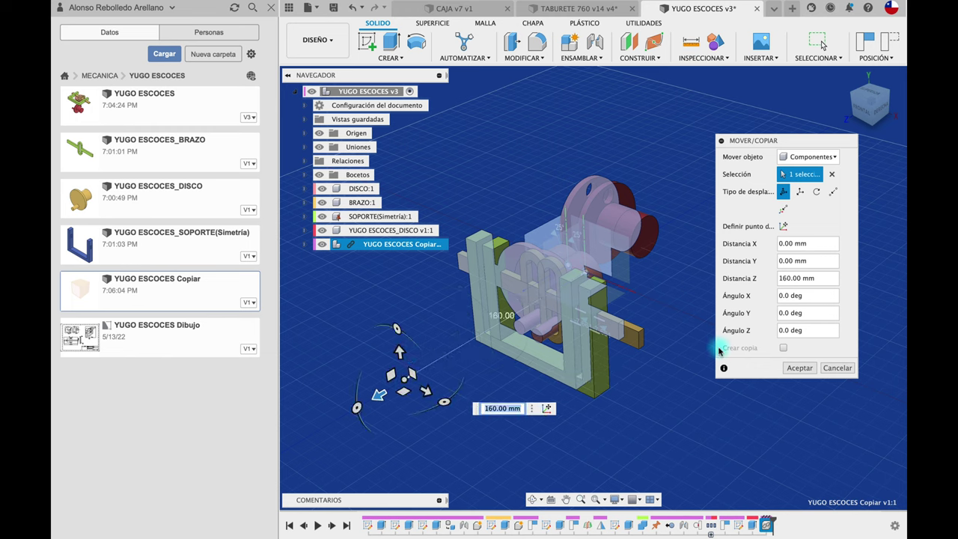
{"action": "left_click", "coordinate": [799, 367]}
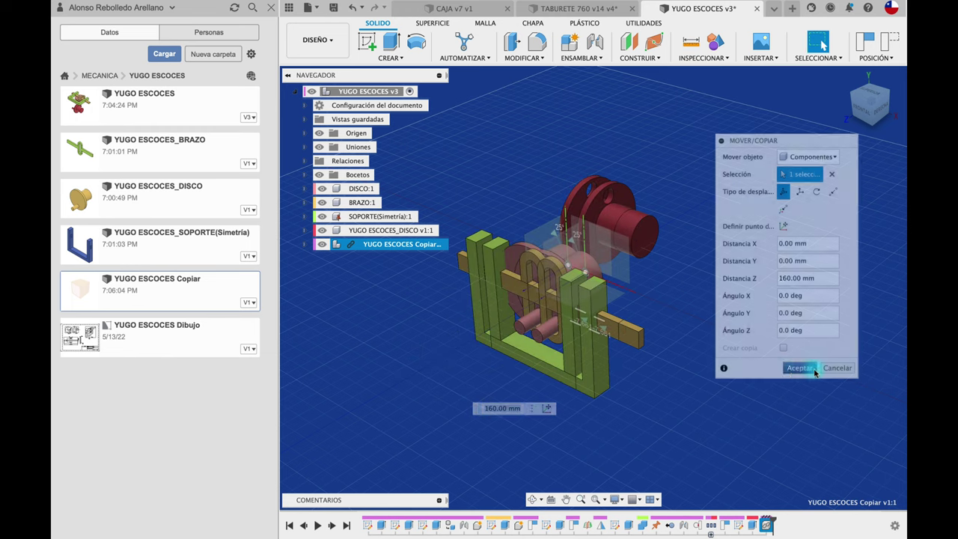
- Rotate the inserted YUGO ESCOCES Copiar component -125° about the Z axis
{"action": "left_click", "coordinate": [423, 245]}
{"action": "key", "text": "m"}
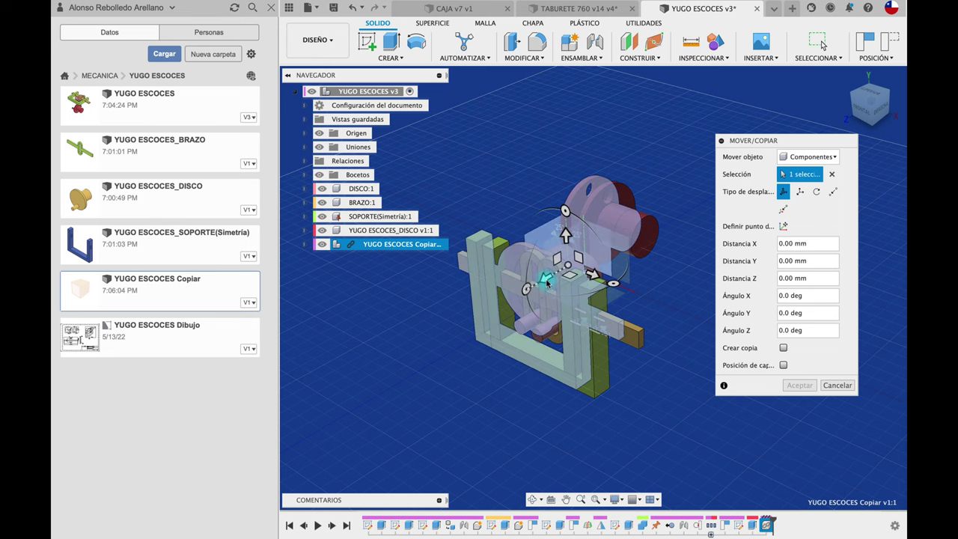
{"action": "left_click", "coordinate": [548, 279]}
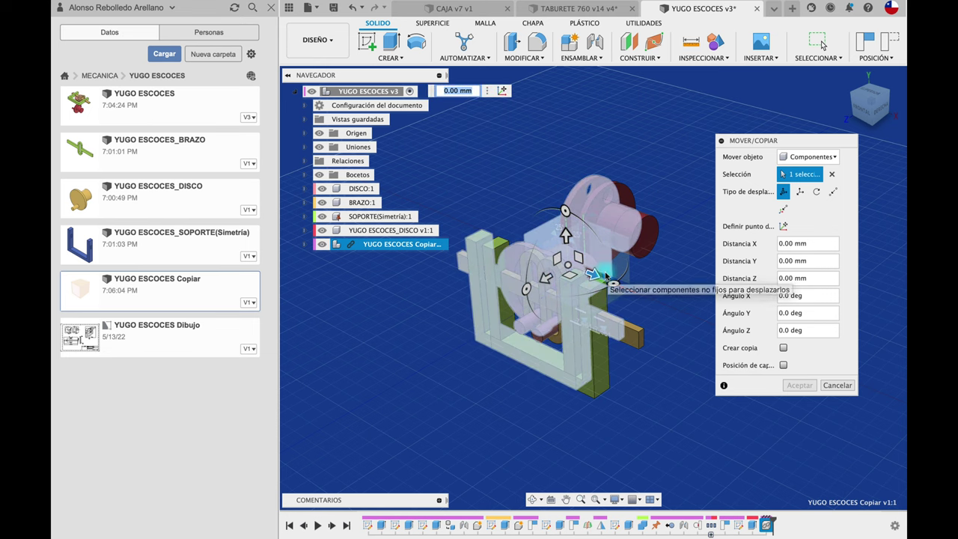
{"action": "mouse_move", "coordinate": [565, 211]}
{"action": "left_mouse_down"}
{"action": "mouse_move", "coordinate": [524, 267]}
{"action": "mouse_move", "coordinate": [602, 307]}
{"action": "left_mouse_up"}
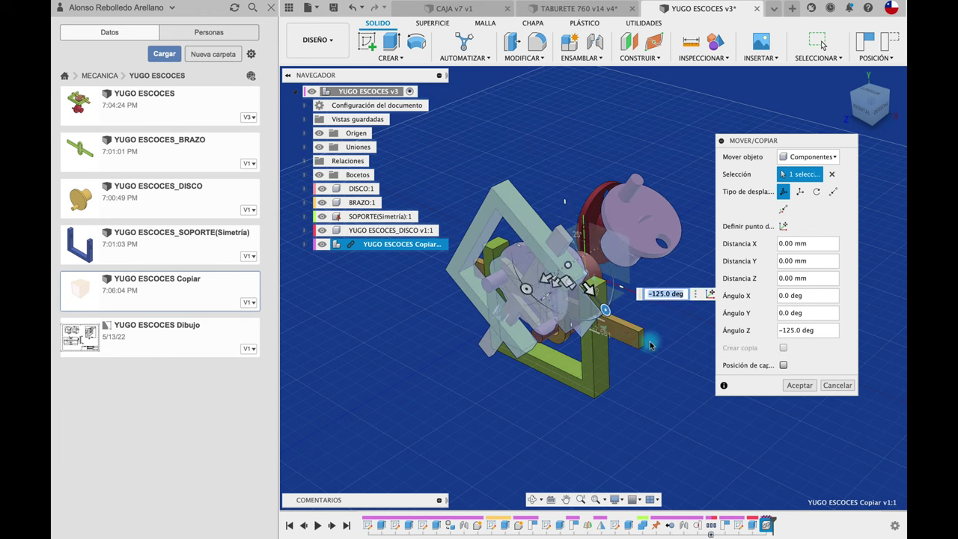
{"action": "left_click", "coordinate": [799, 386]}
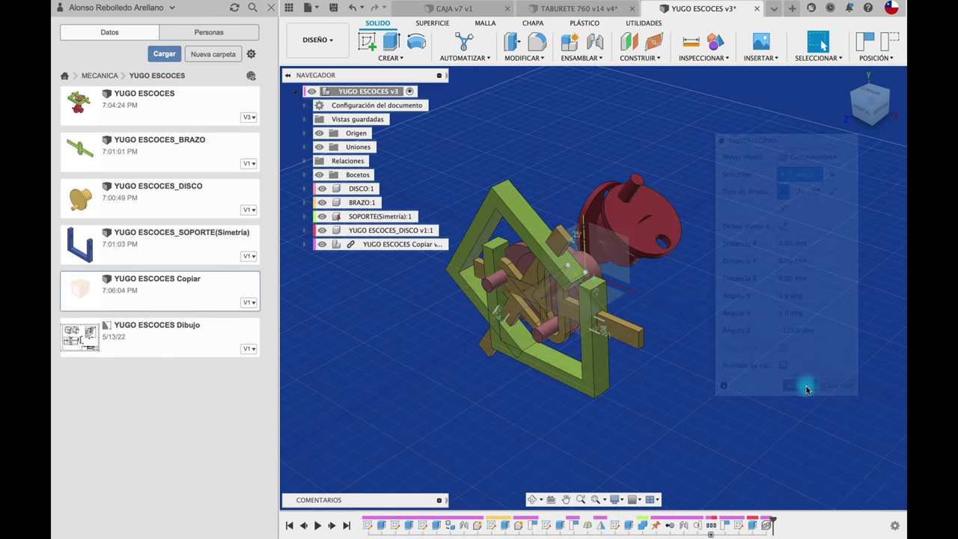
- Break the link on YUGO ESCOCES Copiar v1:1, capturing its rotated position
{"action": "right_click", "coordinate": [372, 238]}
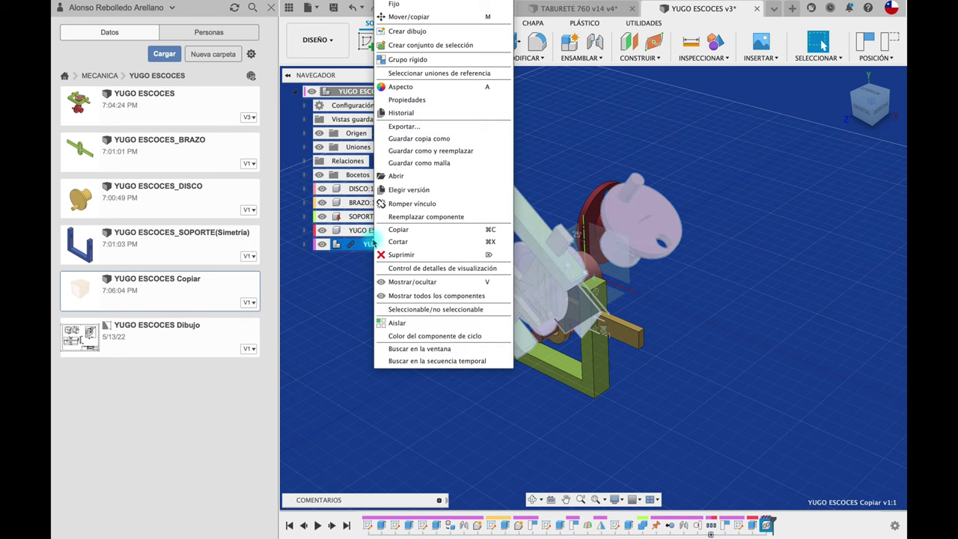
{"action": "left_click", "coordinate": [421, 209]}
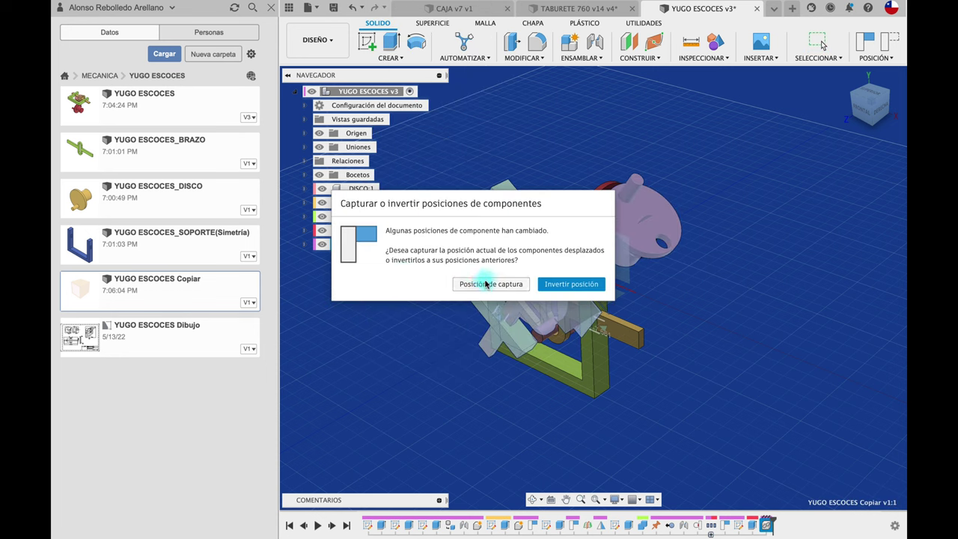
{"action": "left_click", "coordinate": [488, 283]}
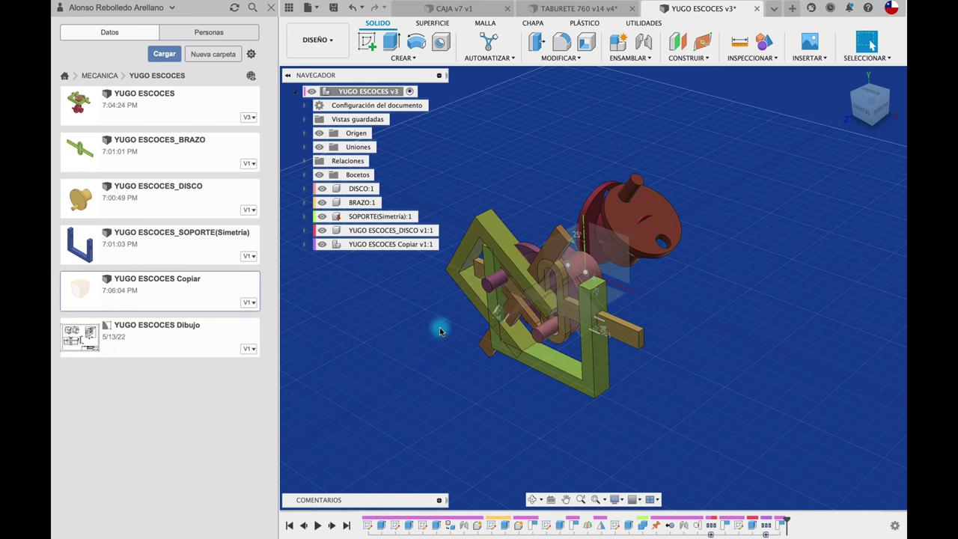
{"action": "scroll", "coordinate": [439, 327], "scroll_direction": "up", "scroll_amount": 5}
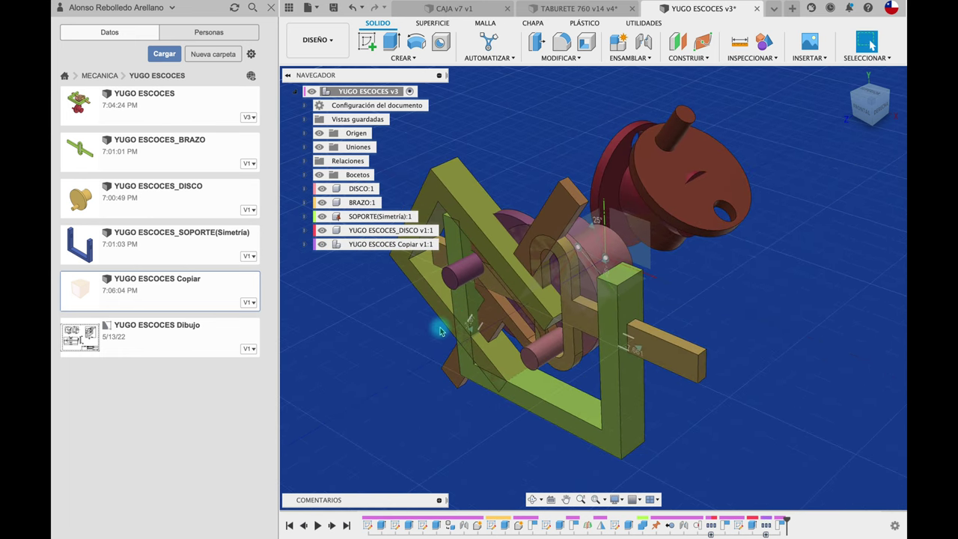
{"action": "scroll", "coordinate": [439, 327], "scroll_direction": "left", "scroll_amount": 3}
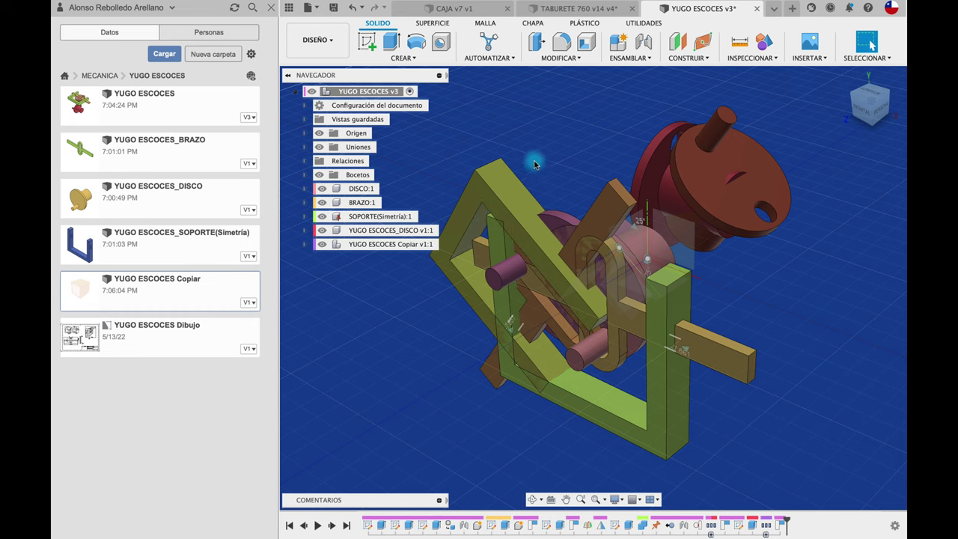